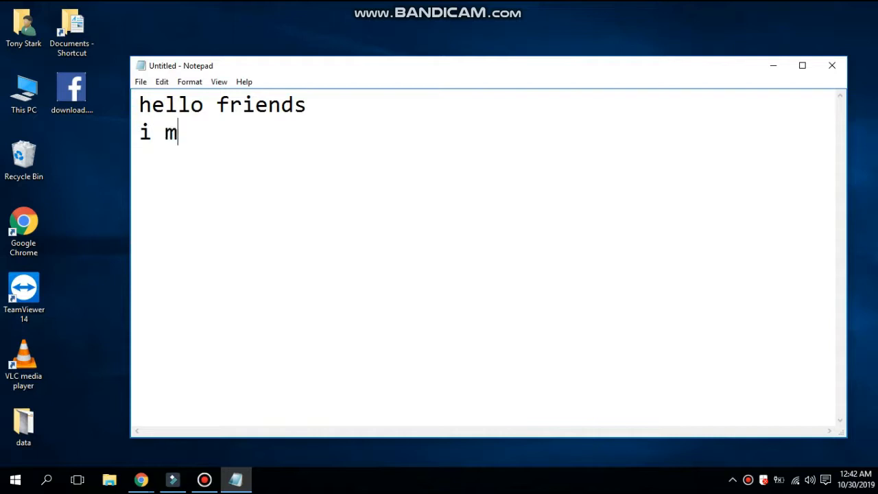
Step: Complete the note's second line to read "i m going to show u", correcting the mistyped words
type("oing tos hwo")
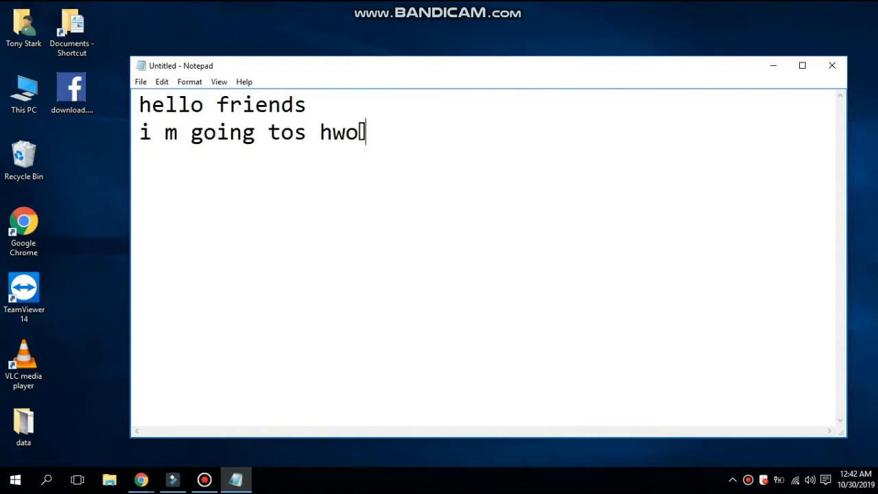
key("BackSpace")
key("BackSpace")
key("BackSpace")
key("BackSpace")
key("BackSpace")
type("show u")
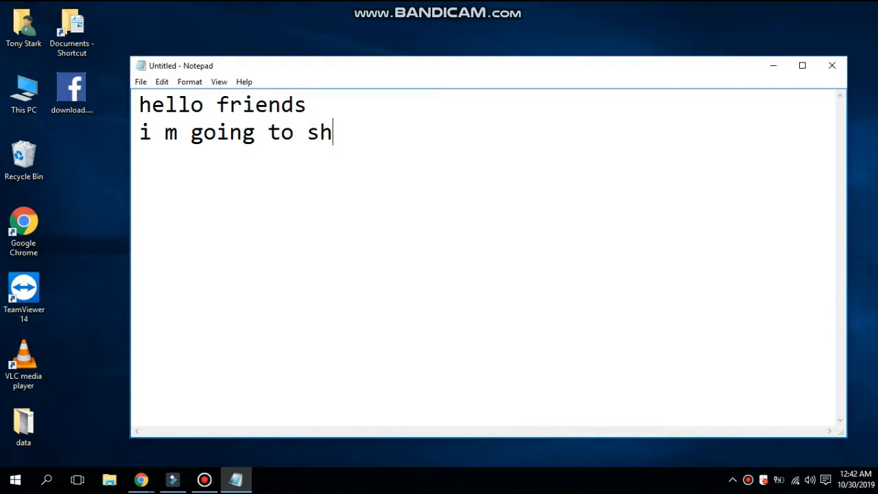
Step: Add a third line to the note reading "how to create facebook fake post"
key("Return")
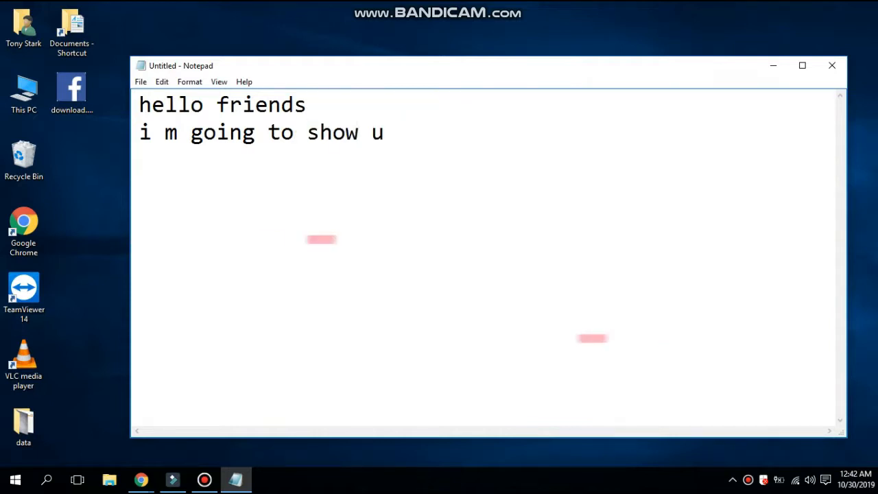
type("how to c")
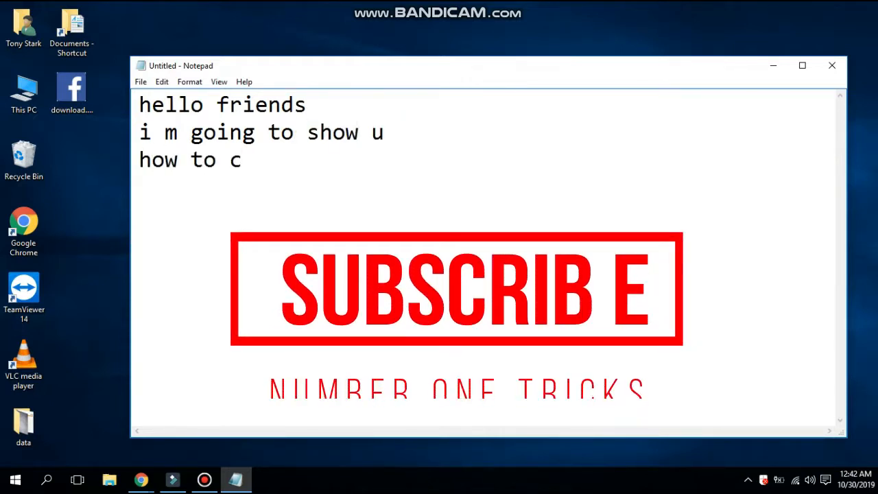
type("reate fa")
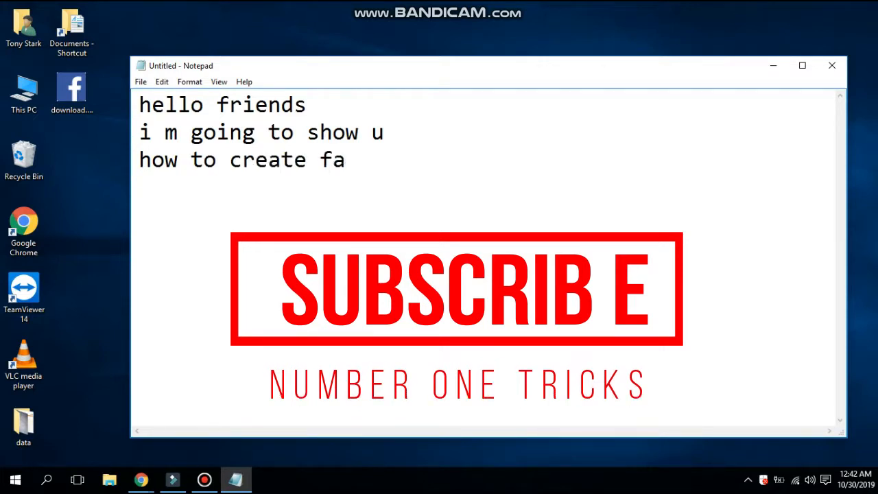
type("cebook f")
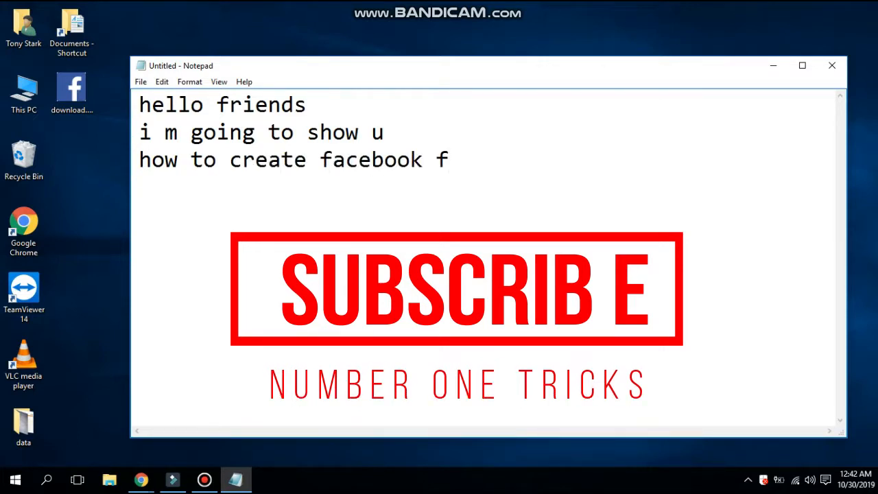
type("ake post")
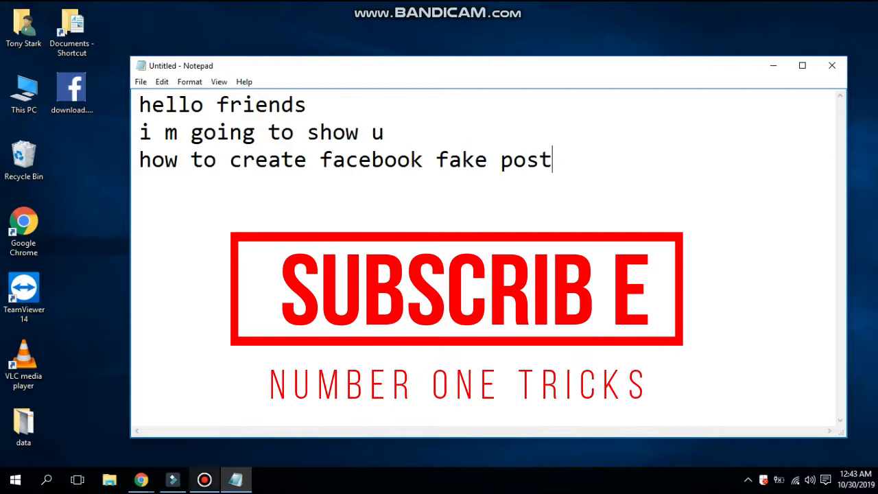
Step: Switch to Chrome and open the website prankmenot.com
left_click(142, 480)
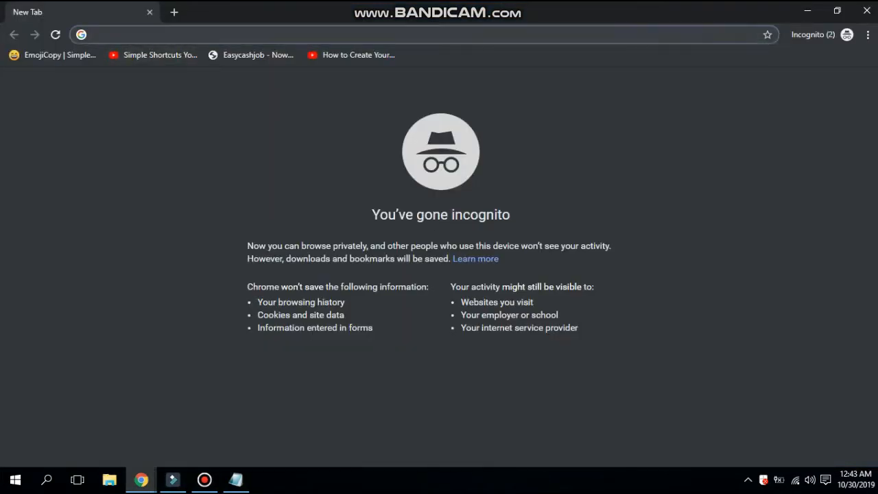
type("prank")
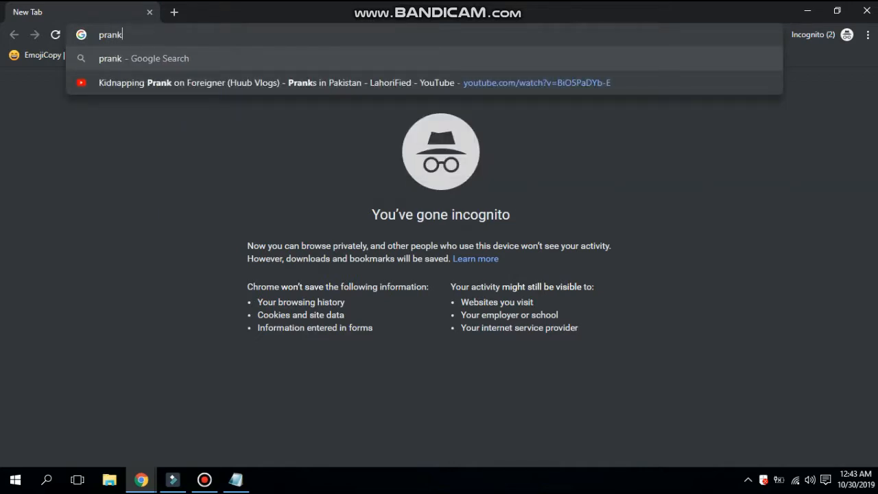
type("menot.com")
key("Return")
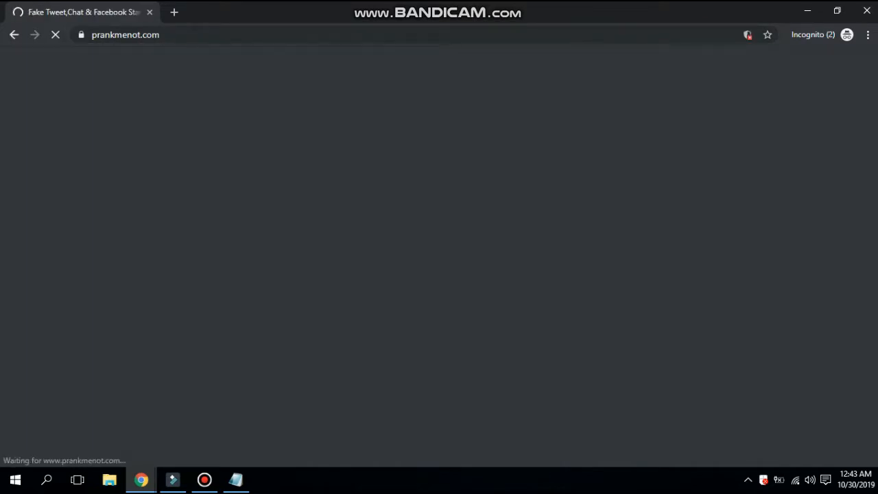
Step: Review the Facebook generators offered on the home page and open the Facebook Status Generator
scroll(439, 257, "down", 4)
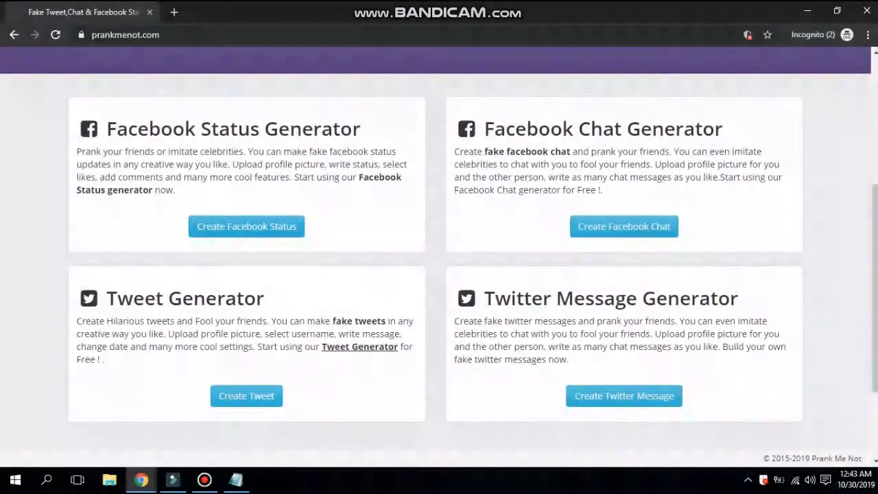
left_click_drag(117, 129, 353, 129)
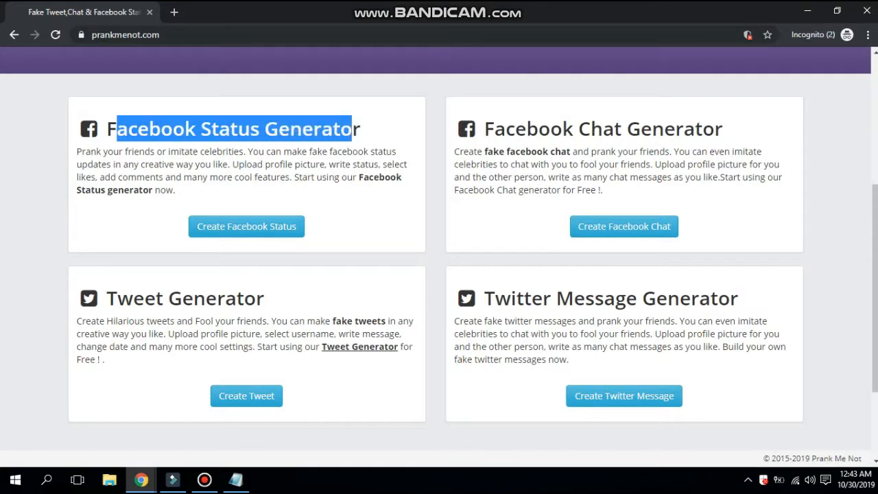
left_click(353, 130)
left_click_drag(538, 129, 686, 129)
left_click(686, 130)
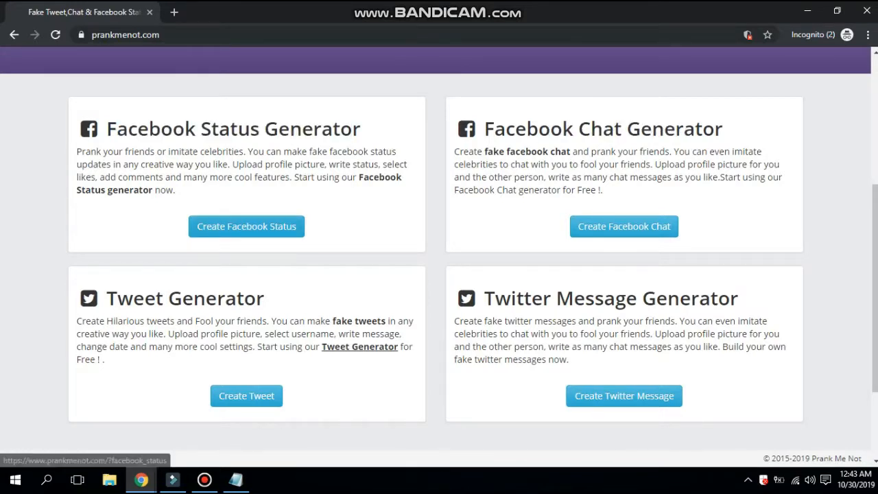
left_click(247, 226)
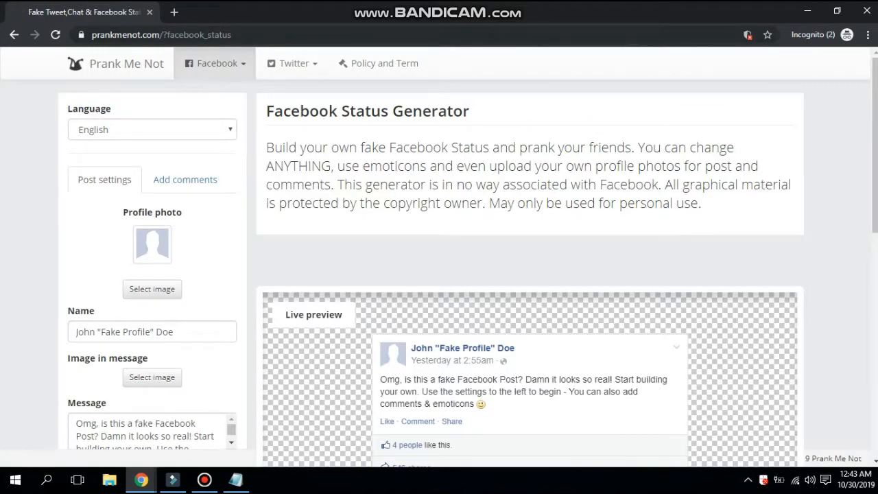
Step: Review the language choices, keeping English, and look at the comment settings before returning to the post settings
left_click(152, 130)
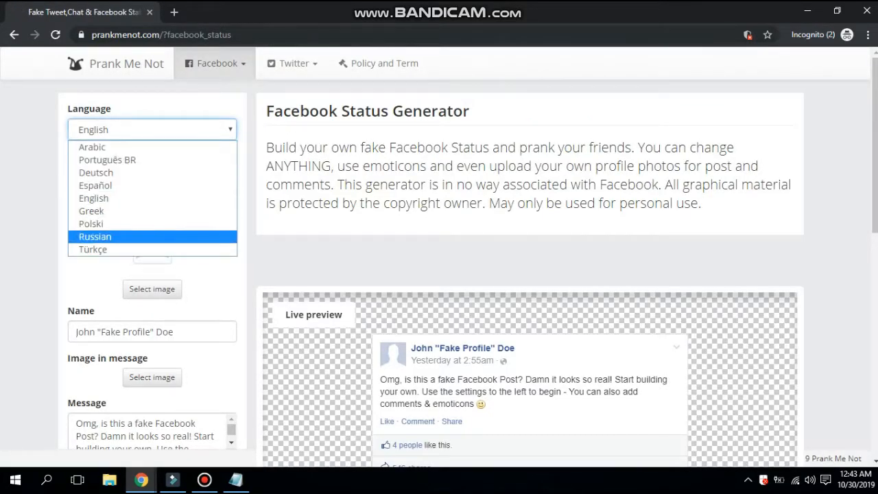
left_click(93, 198)
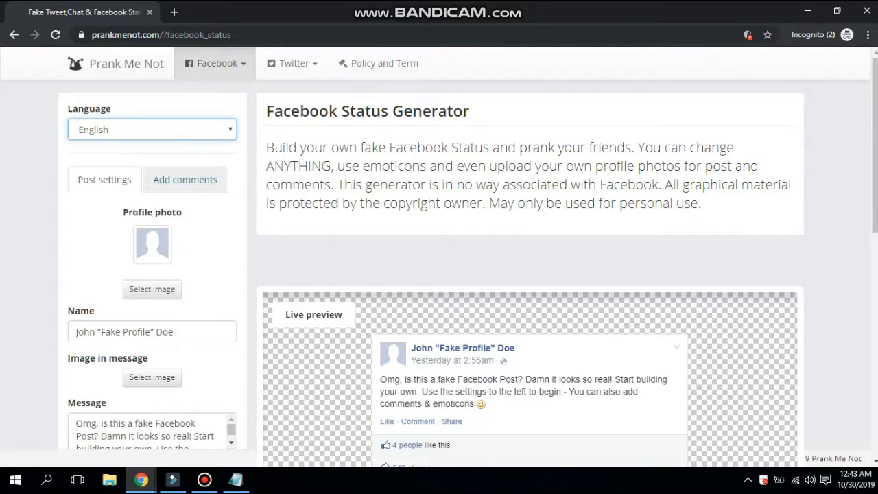
left_click(186, 180)
left_click(104, 179)
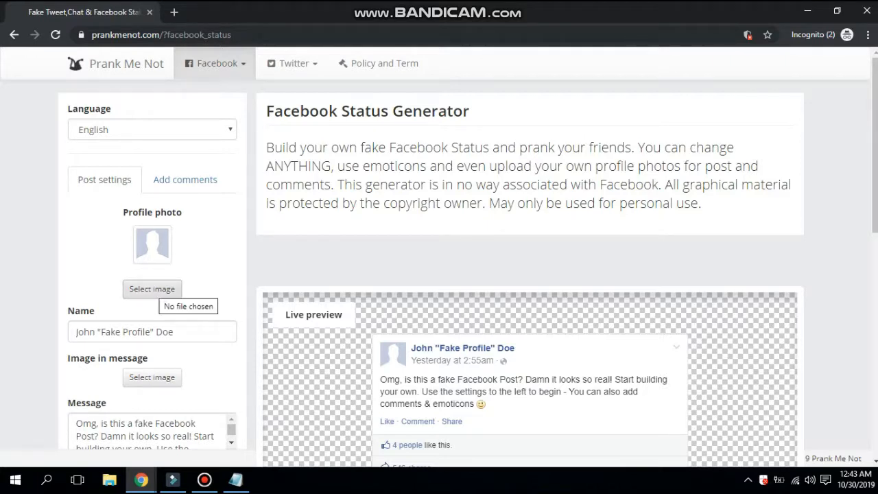
Step: Set the post's profile photo to download.png from the Desktop
left_click(152, 289)
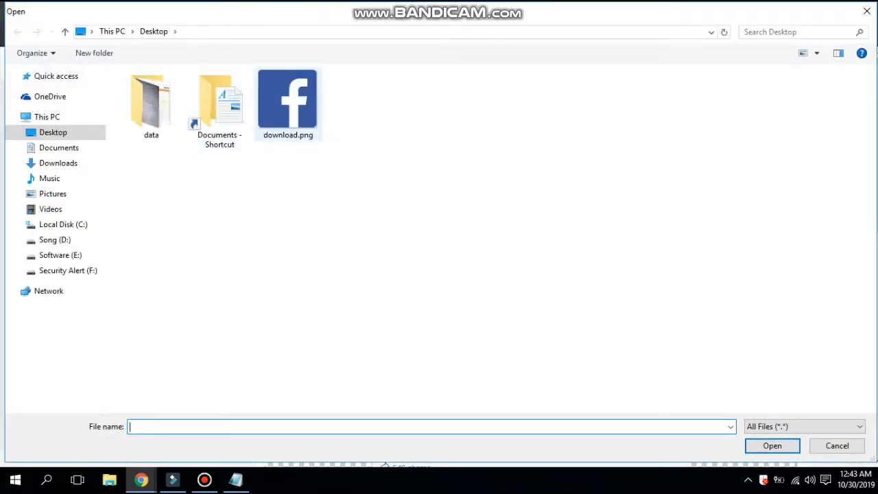
double_click(287, 100)
scroll(439, 274, "down", 2)
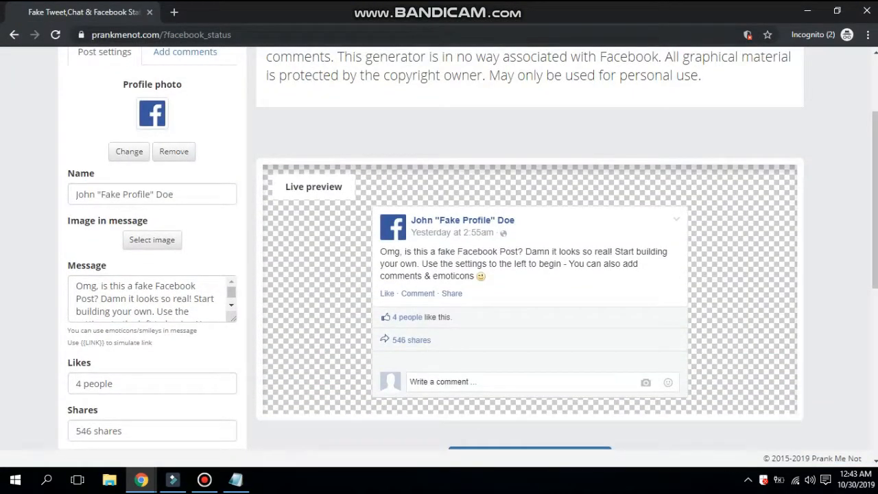
Step: Change the post's profile name to "Facebook Inc"
left_click(157, 194)
key("ctrl+a")
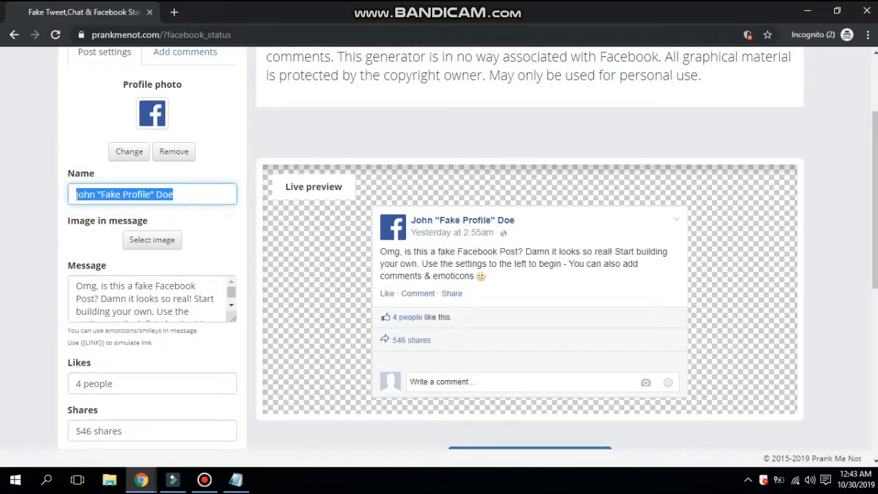
type("Facebii")
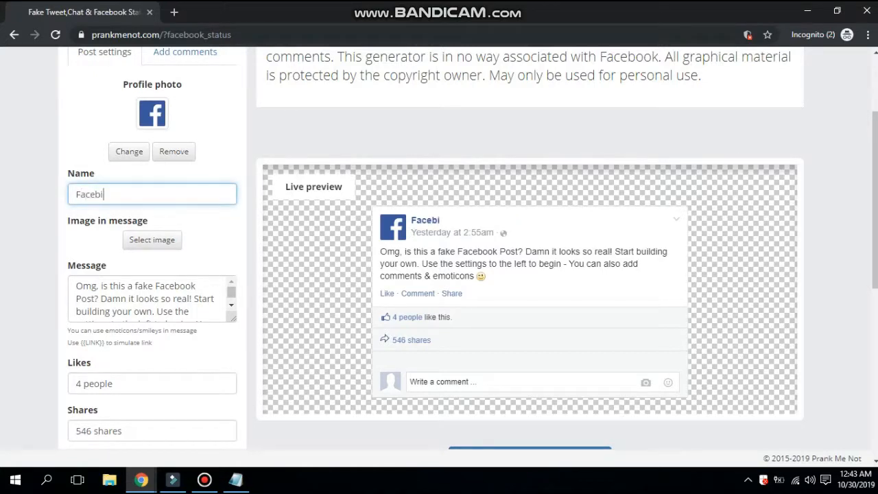
key("BackSpace")
key("BackSpace")
type("ook I")
key("BackSpace")
type("Inc")
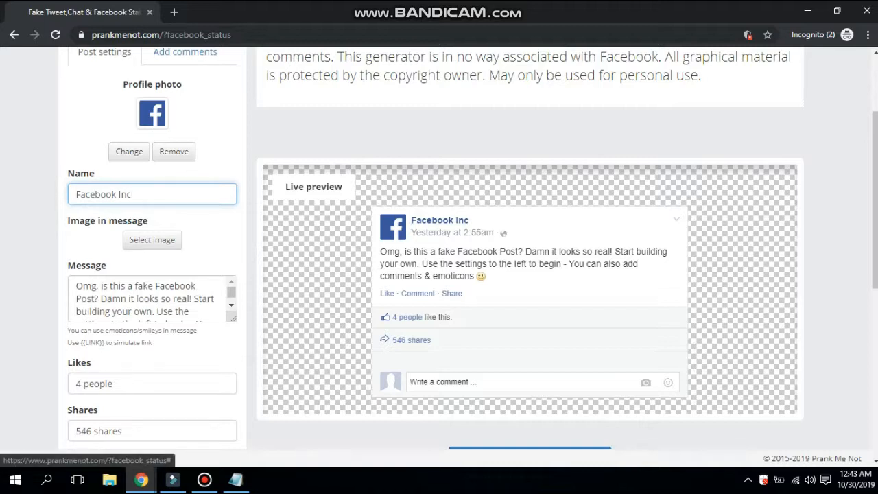
Step: Replace the post's message with two lines: "Subscribe this Channel" and "Number One Tricks"
left_click(160, 300)
key("ctrl+a")
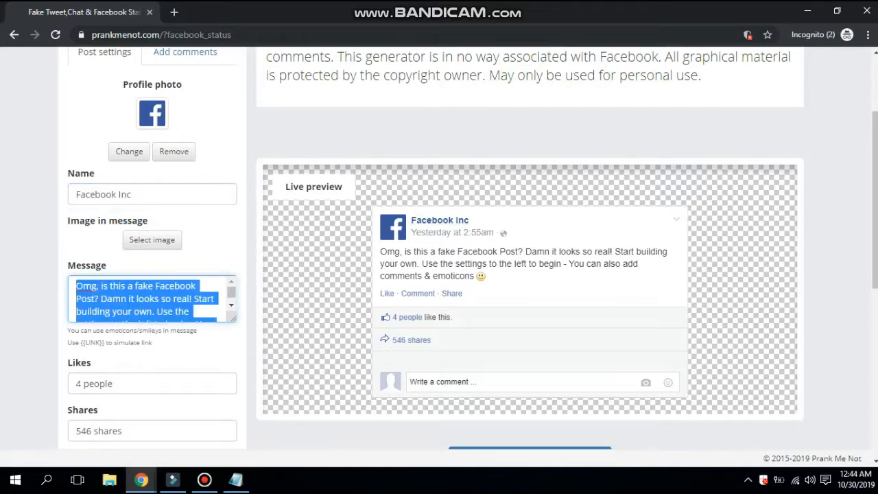
type("Subsc")
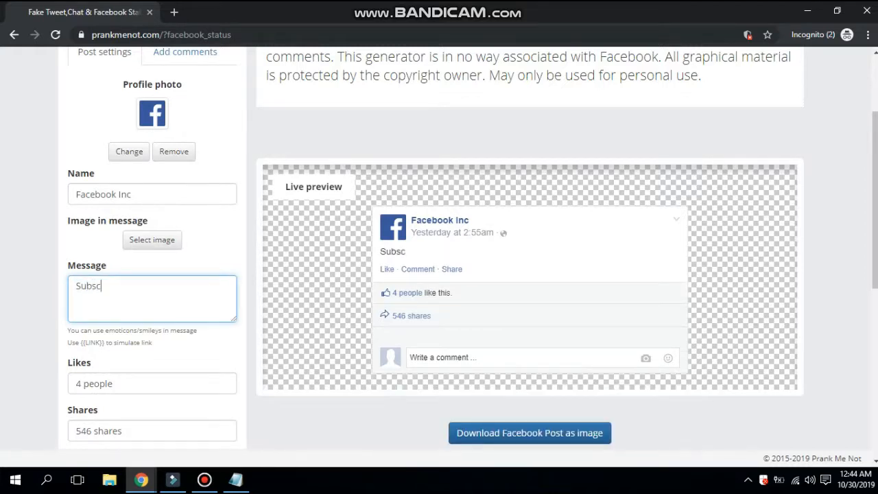
type("ribe this Ch")
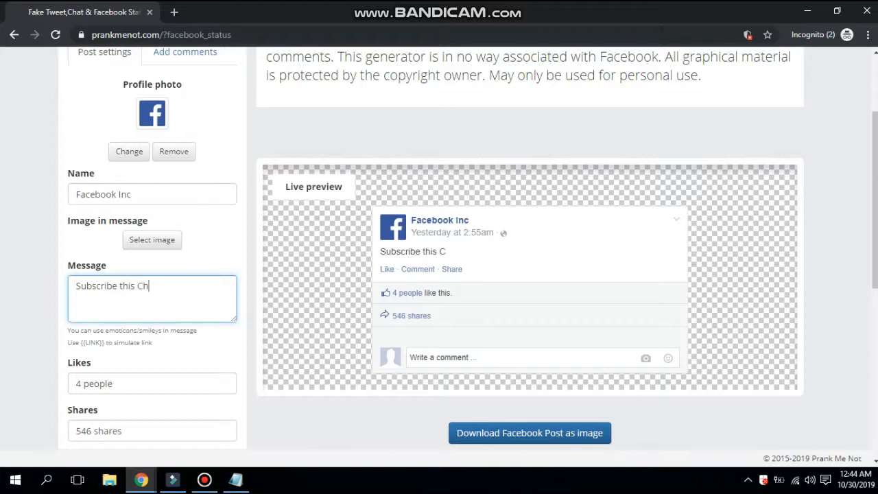
type("annel")
key("Return")
type("Number ")
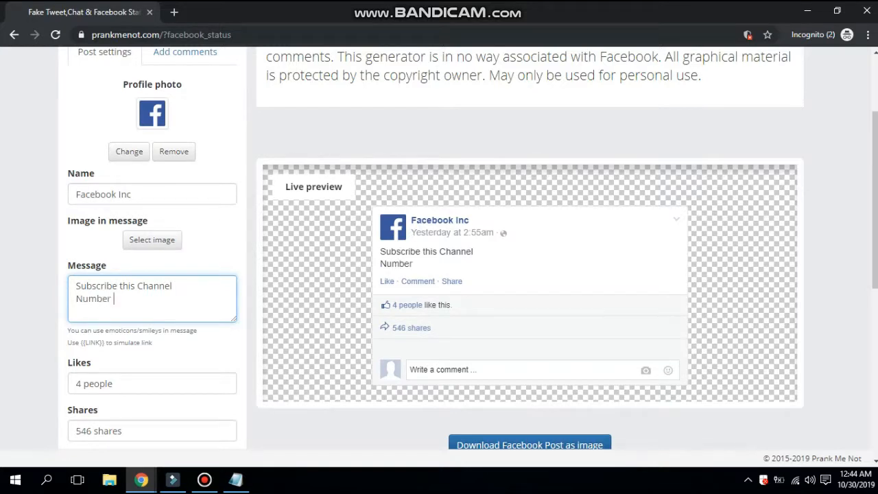
type("One Tricks")
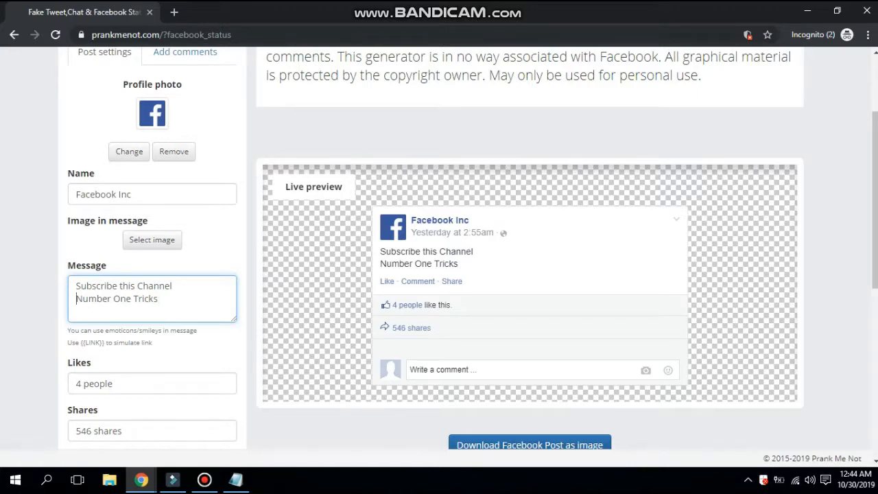
Step: Turn the message's second line into the hashtag "#NumberOneTricks", without spaces
type("#")
key("ctrl+minus")
key("ctrl+Right")
key("BackSpace")
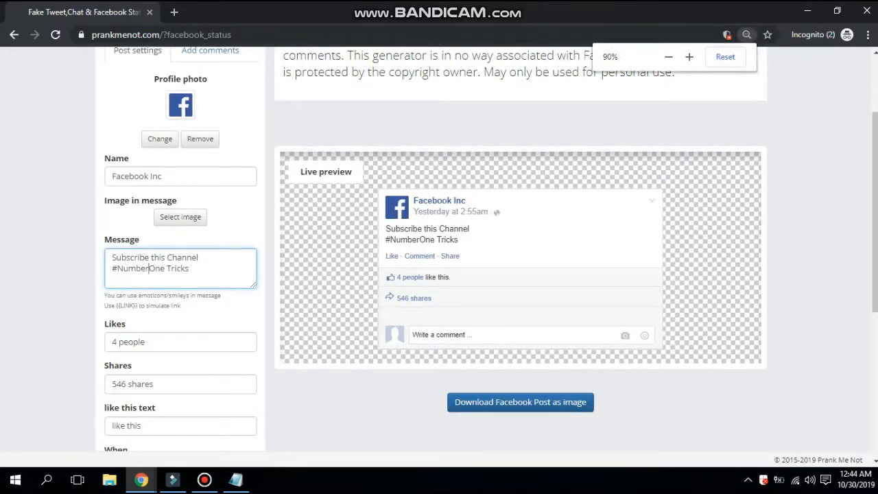
key("ctrl+Right")
key("BackSpace")
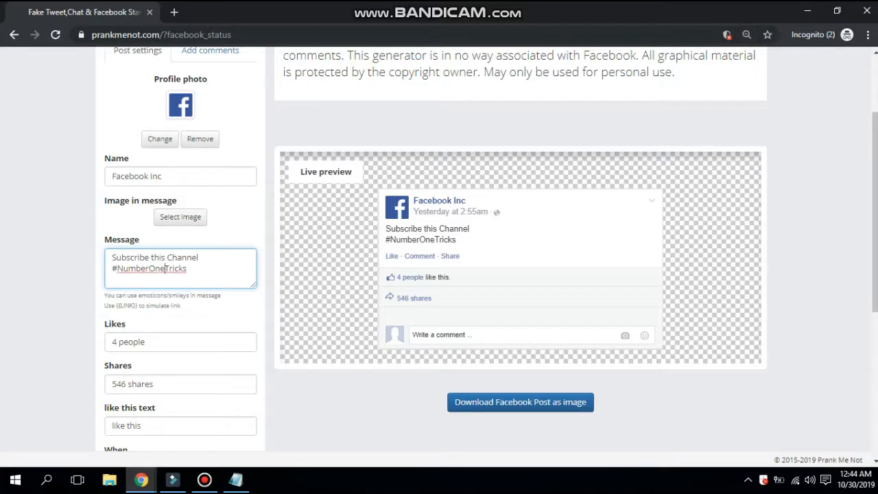
key("ctrl+plus")
Step: Set the post's likes text to "12.3M people"
scroll(439, 247, "down", 2)
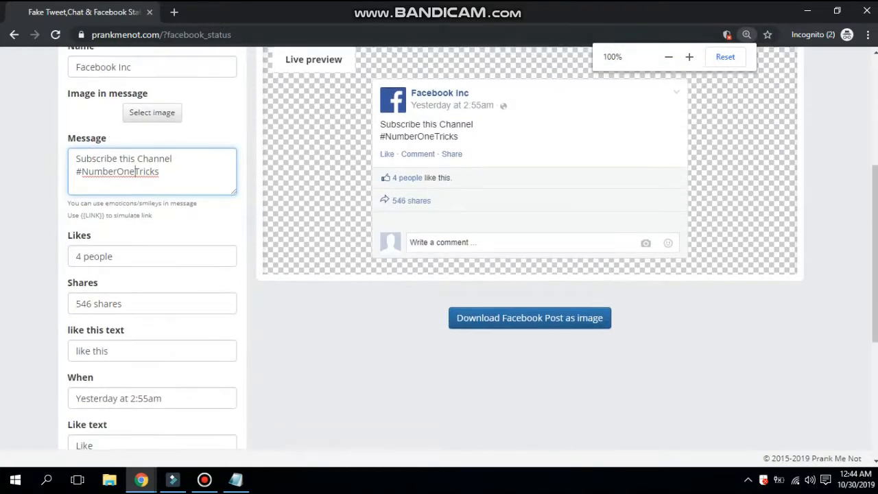
left_click(115, 256)
left_click_drag(82, 256, 74, 256)
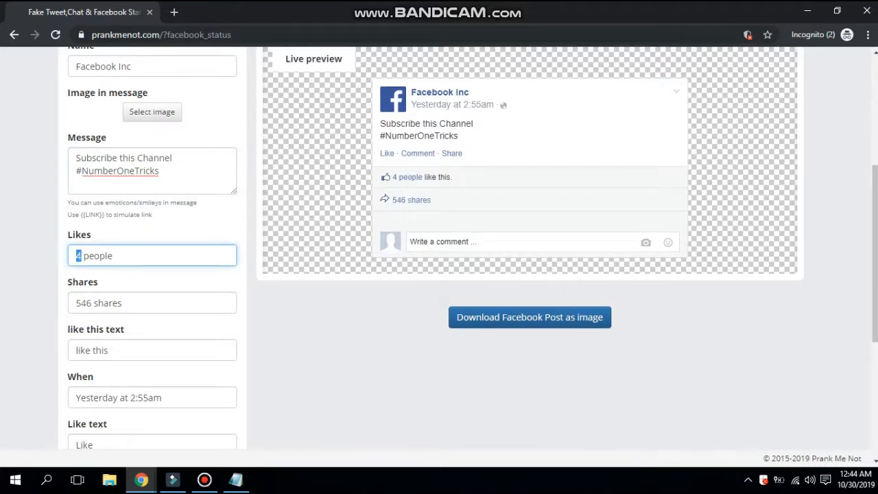
type("A")
key("BackSpace")
type("12")
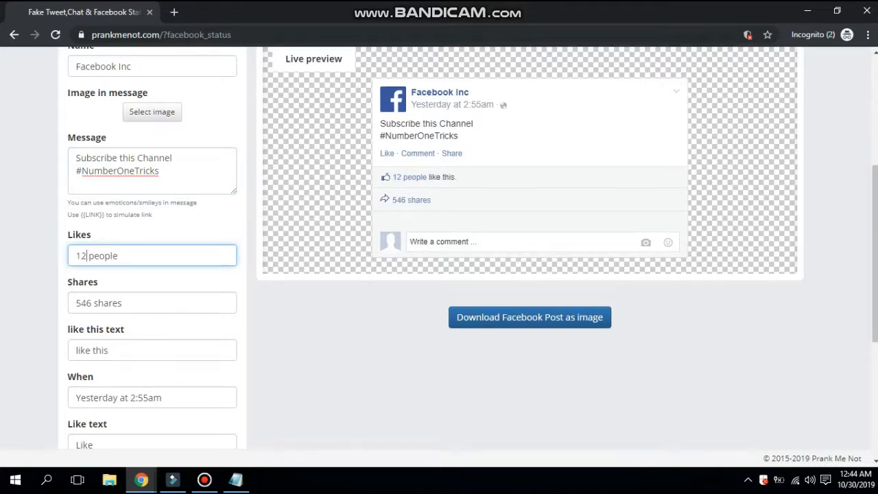
type(".1")
key("BackSpace")
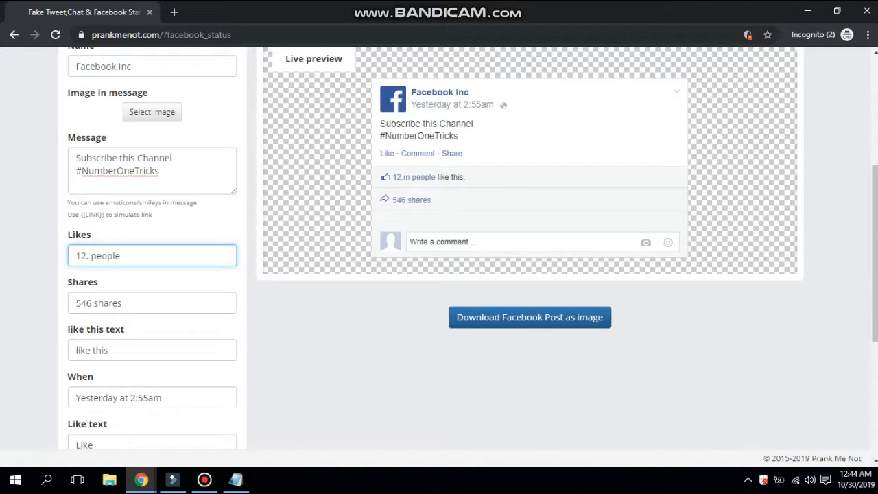
type("3m")
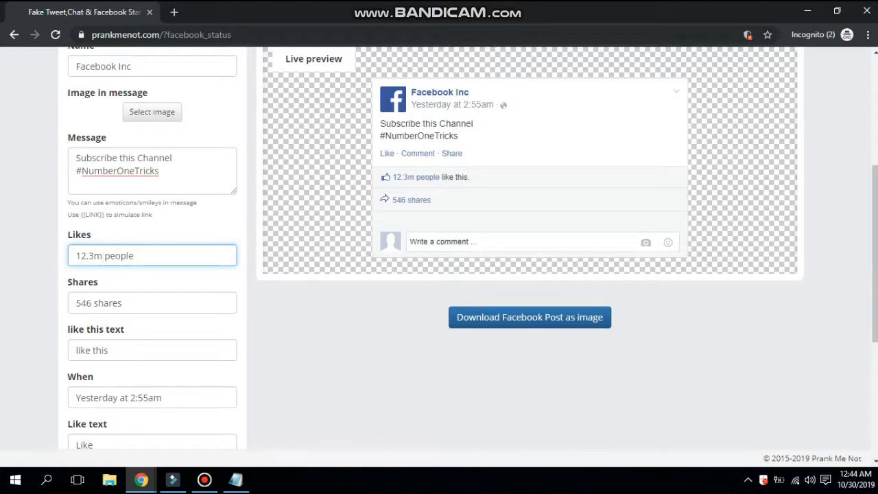
key("BackSpace")
type("M")
Step: Set the post's shares text to "438k shares"
left_click_drag(92, 303, 74, 304)
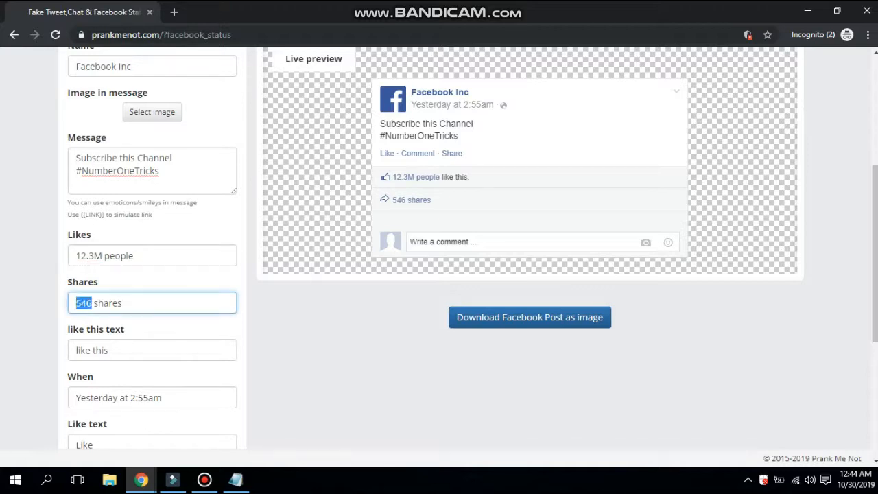
type("123K")
key("BackSpace")
key("BackSpace")
key("BackSpace")
key("BackSpace")
type("432")
key("BackSpace")
type("5")
key("BackSpace")
type("8k")
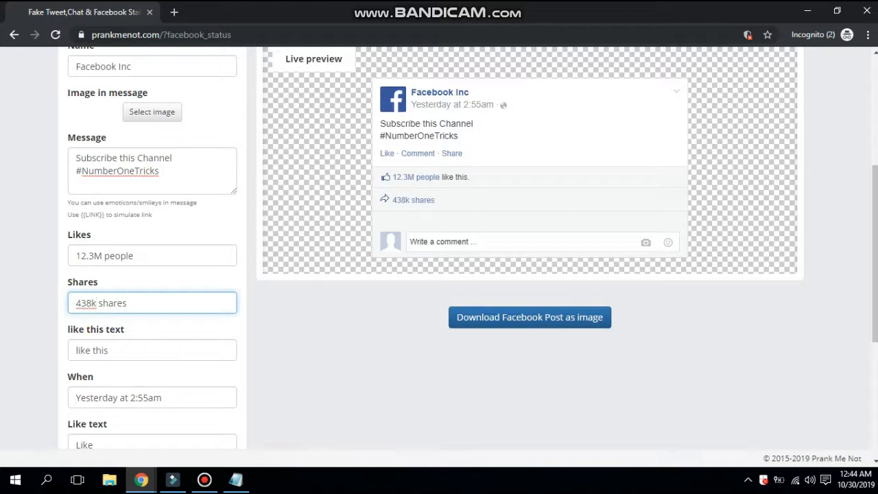
scroll(439, 247, "down", 2)
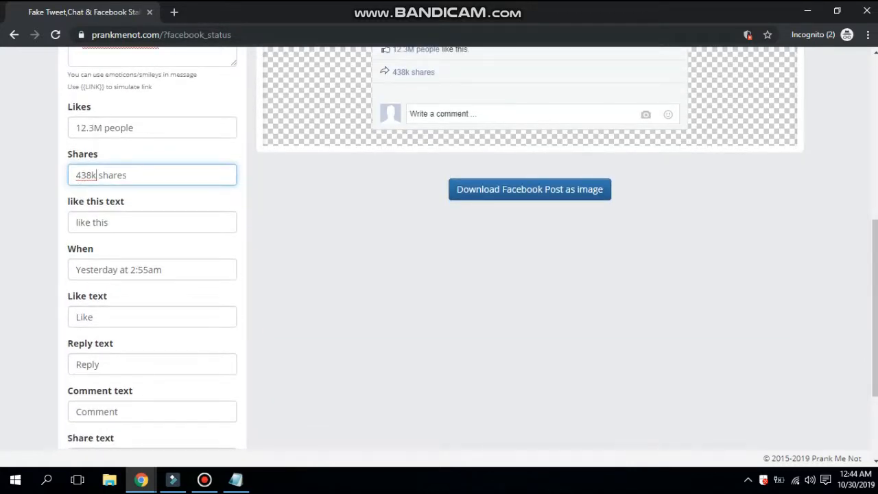
scroll(439, 247, "up", 2)
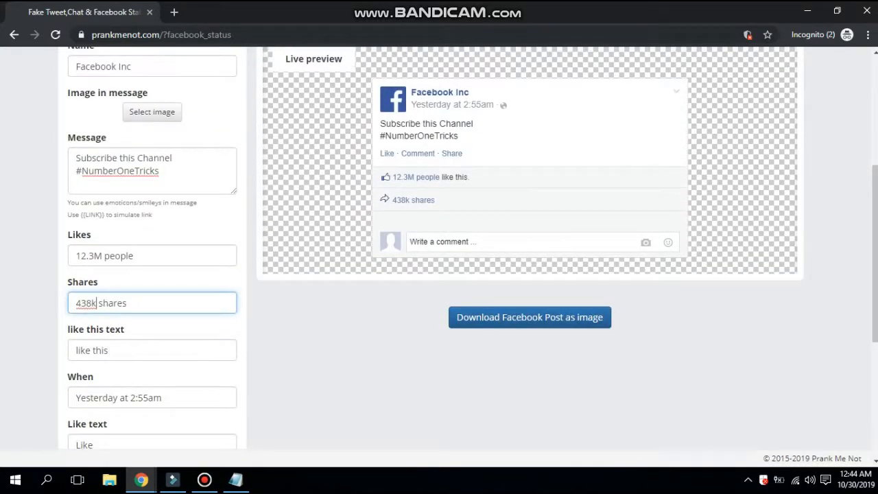
left_click(76, 350)
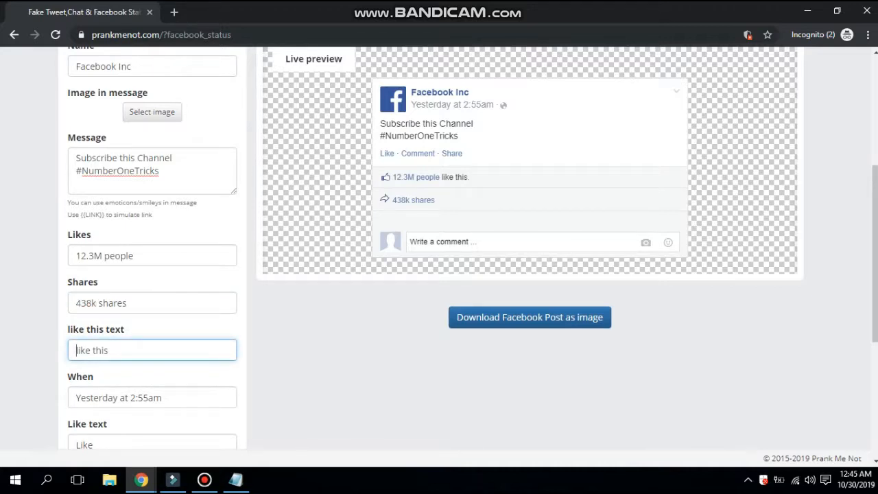
type("MAW")
key("BackSpace")
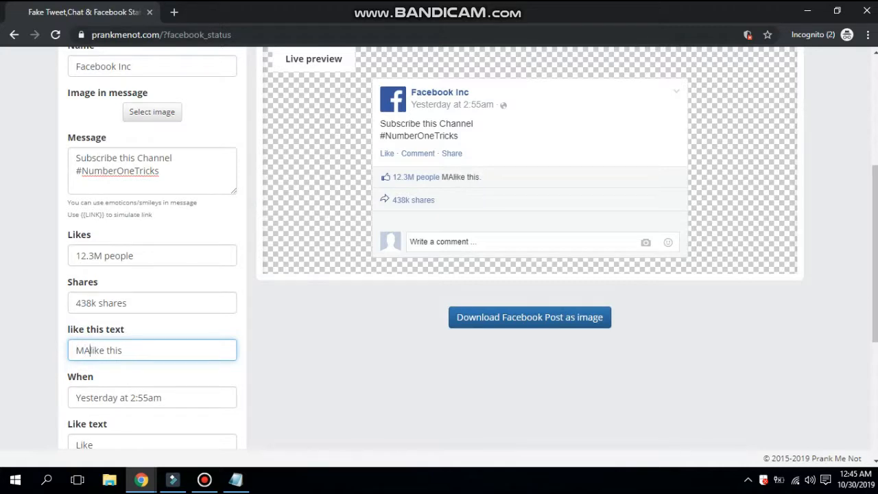
key("BackSpace")
key("BackSpace")
type("mark")
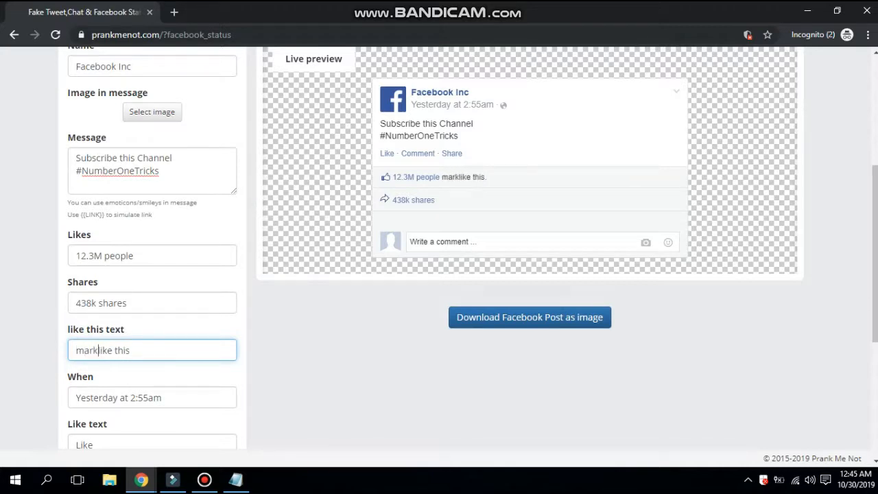
key("BackSpace")
key("BackSpace")
key("BackSpace")
key("BackSpace")
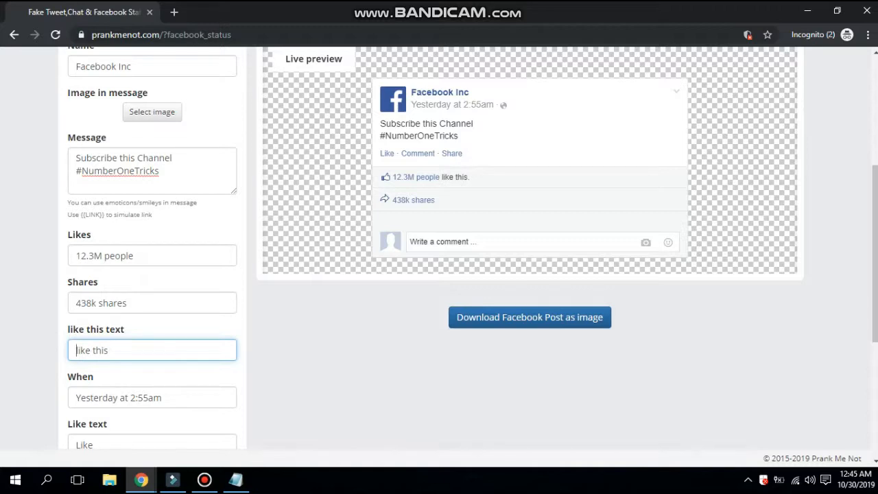
Step: Change the post's date text to "Today at 2:55am"
left_click(164, 398)
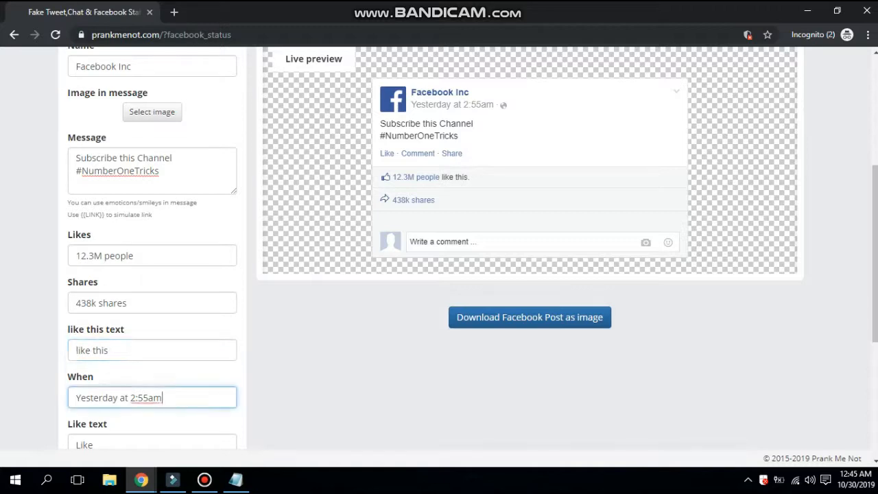
left_click_drag(118, 398, 75, 398)
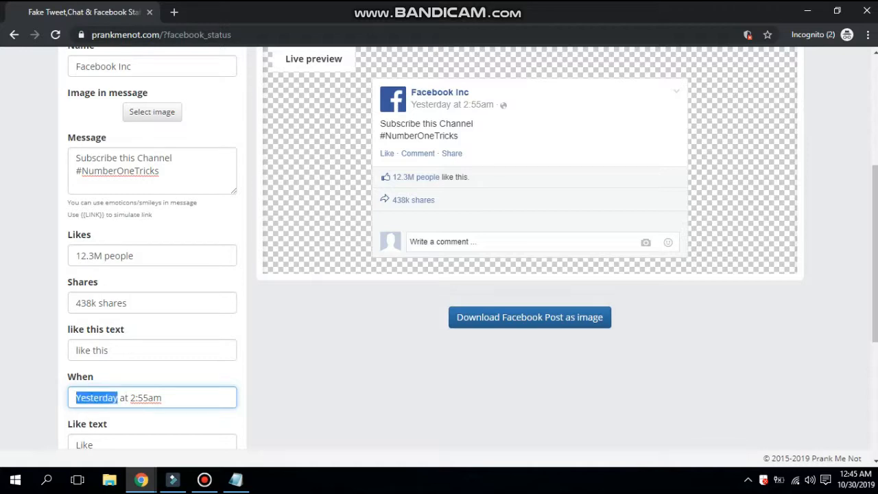
type("Today")
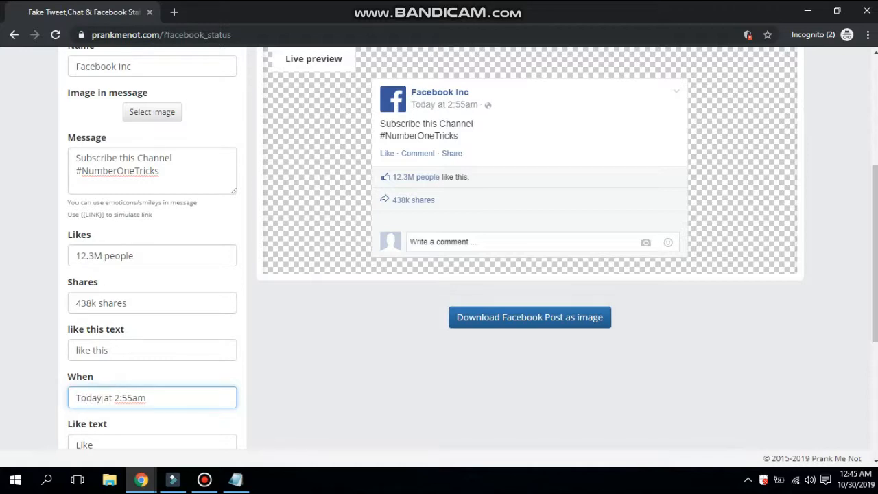
scroll(440, 247, "down", 2)
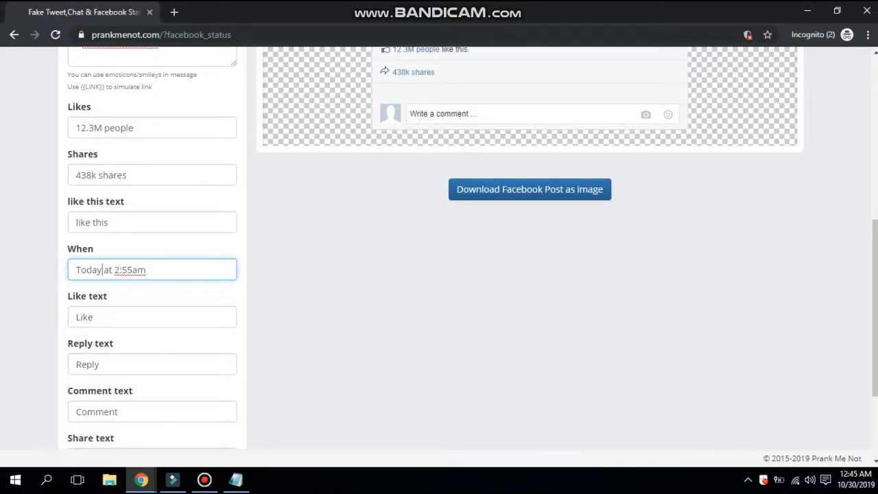
left_click(94, 317)
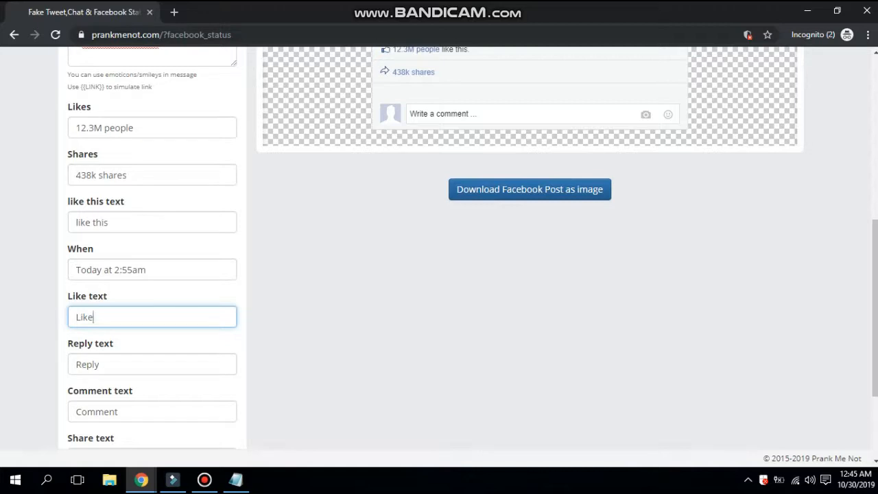
scroll(440, 247, "up", 2)
type("asd")
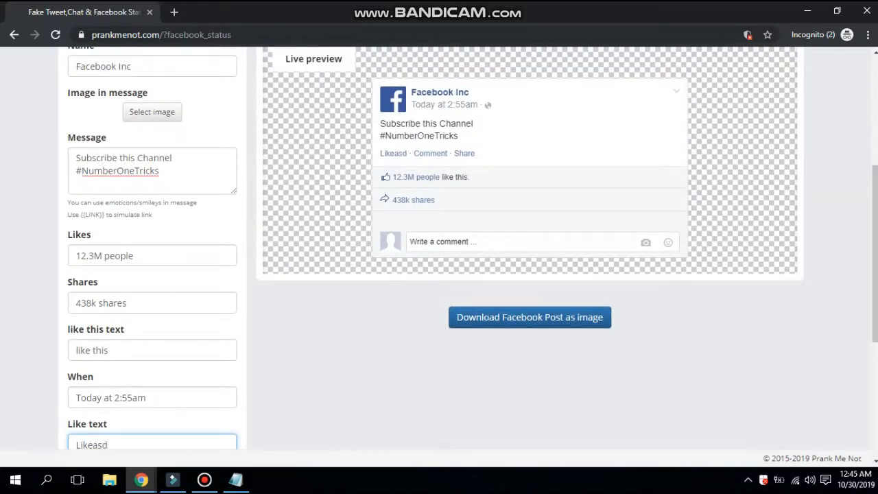
key("BackSpace")
scroll(439, 247, "down", 2)
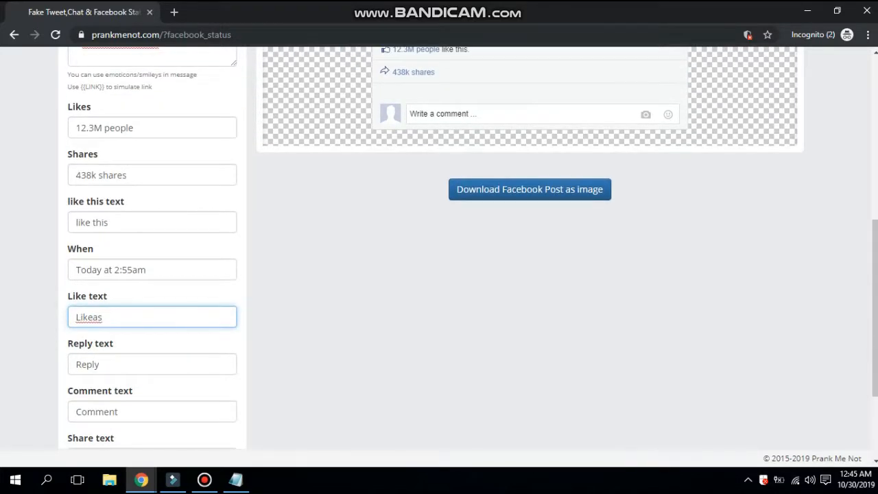
key("BackSpace")
key("BackSpace")
scroll(439, 247, "up", 2)
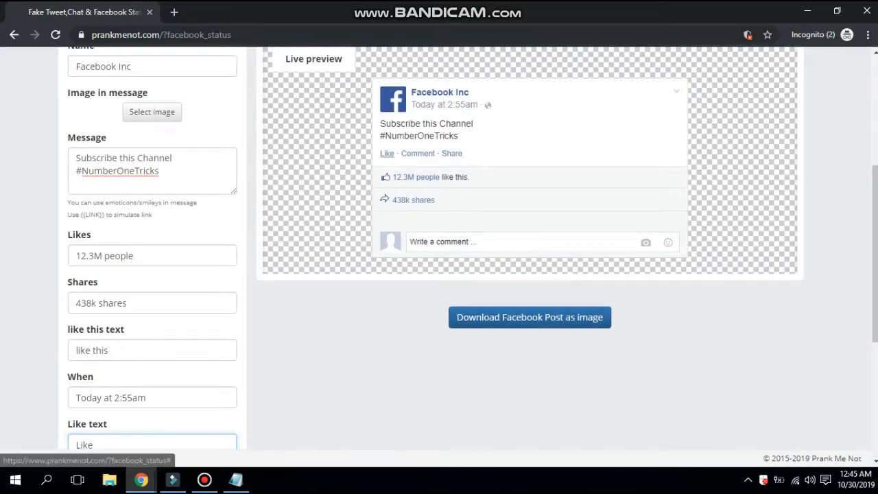
left_click(387, 154)
Step: Replace the post's comment box placeholder text with "Welldone" and check it in the live preview
scroll(439, 247, "down", 7)
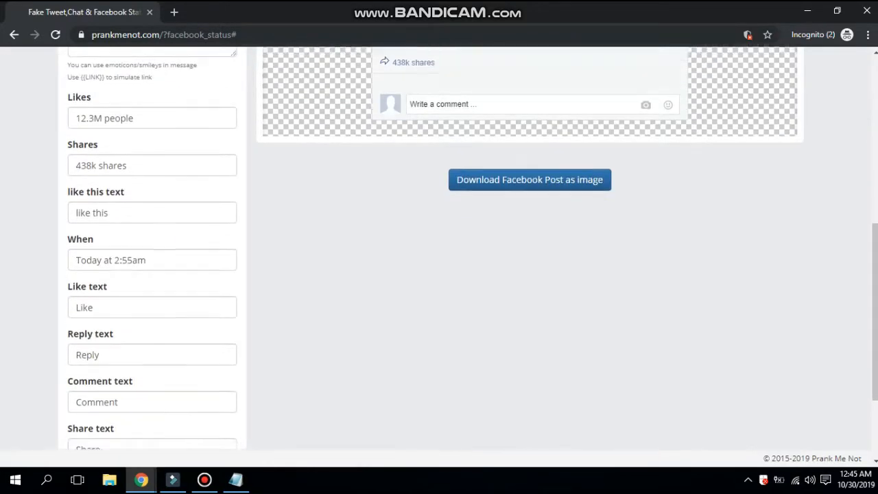
left_click(110, 237)
double_click(117, 284)
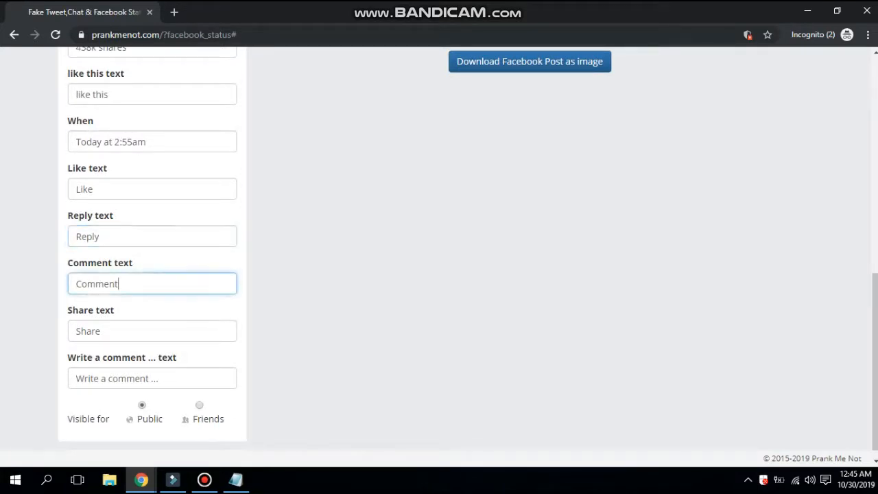
scroll(117, 284, "down", 1)
left_click(123, 319)
left_click(159, 366)
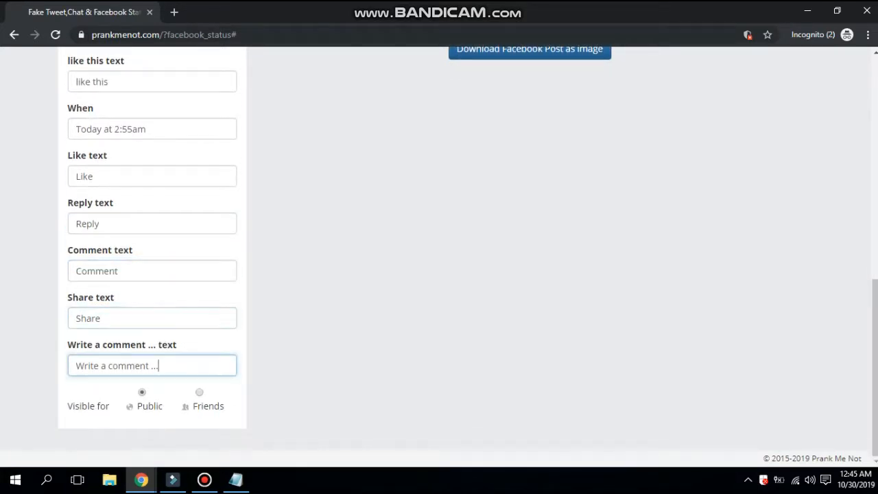
key("ctrl+a")
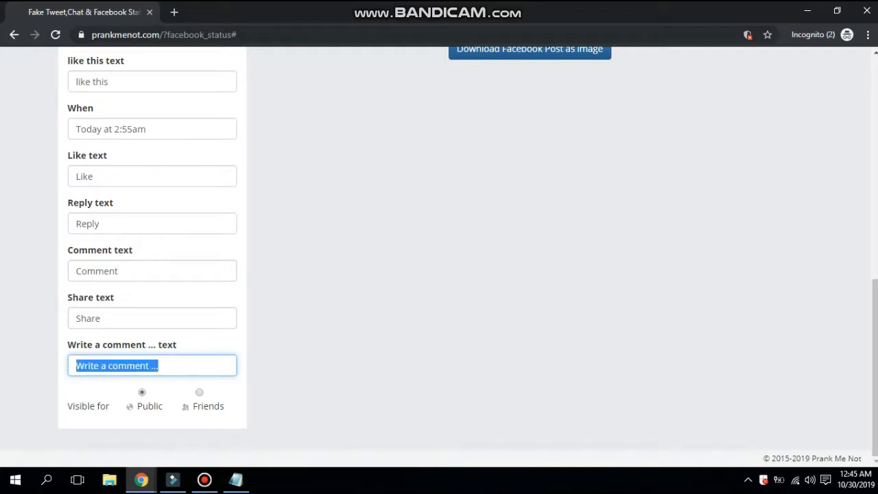
type("Wel")
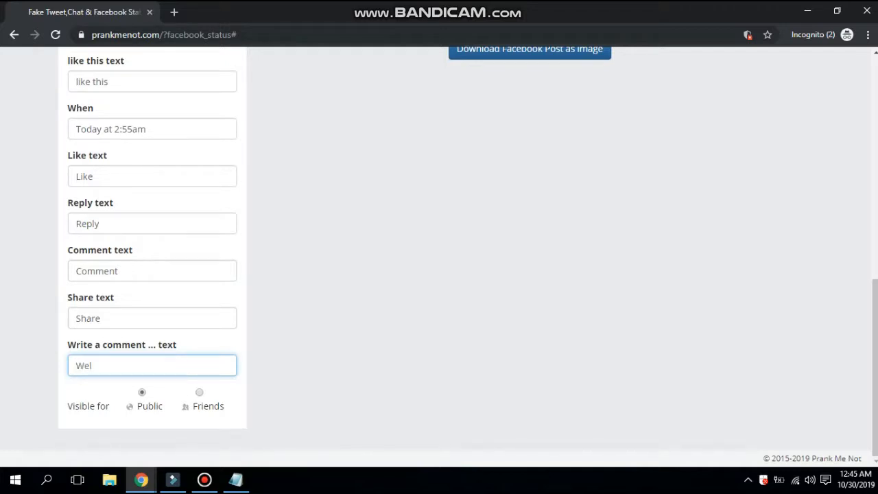
type("ldone")
scroll(440, 247, "up", 4)
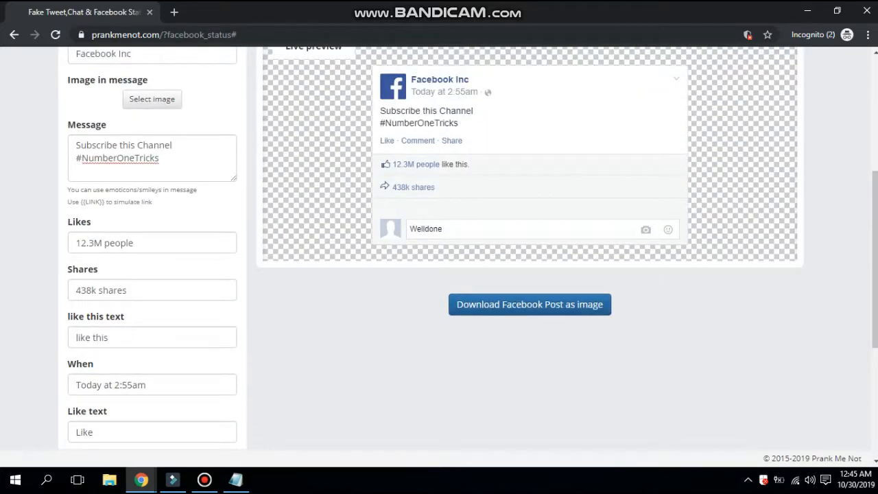
Step: Restore the comment box placeholder text to "Write a comment ..."
scroll(439, 247, "down", 4)
key("BackSpace")
key("BackSpace")
key("BackSpace")
key("BackSpace")
key("BackSpace")
key("BackSpace")
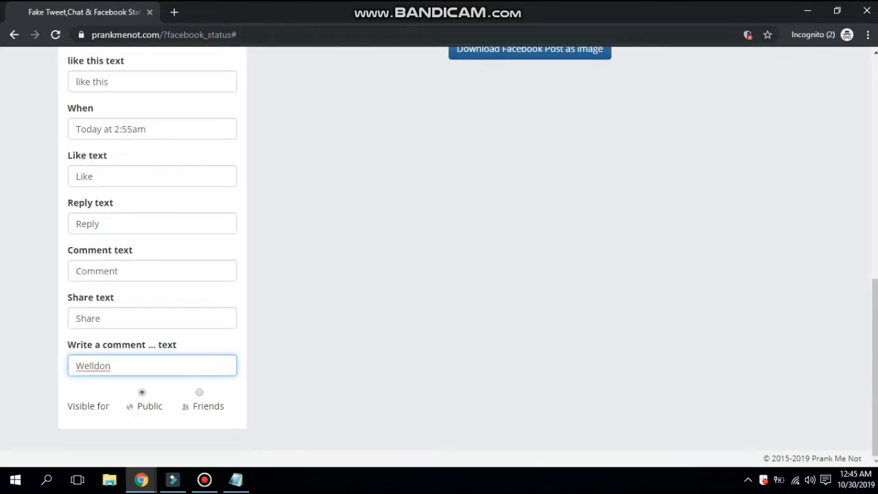
key("ctrl+z")
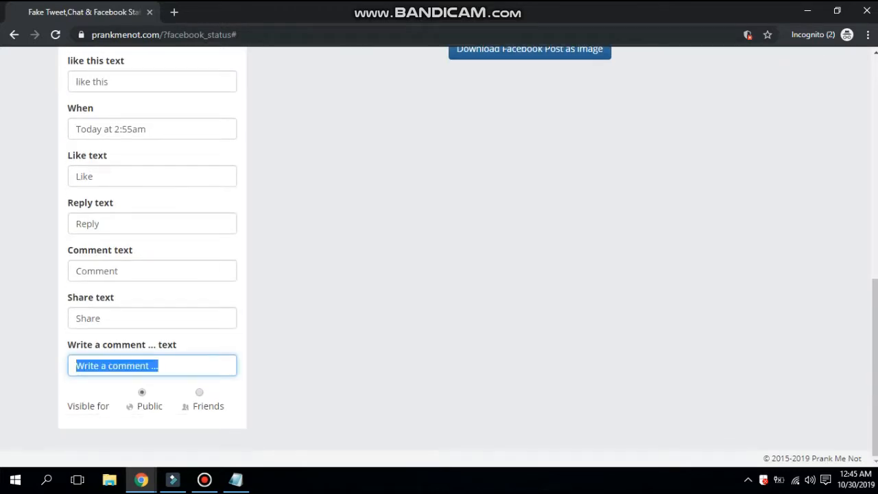
left_click(169, 366)
Step: Open the settings for adding comments and enter "Mark Zuckerberg" as the commenter's name
scroll(439, 247, "up", 8)
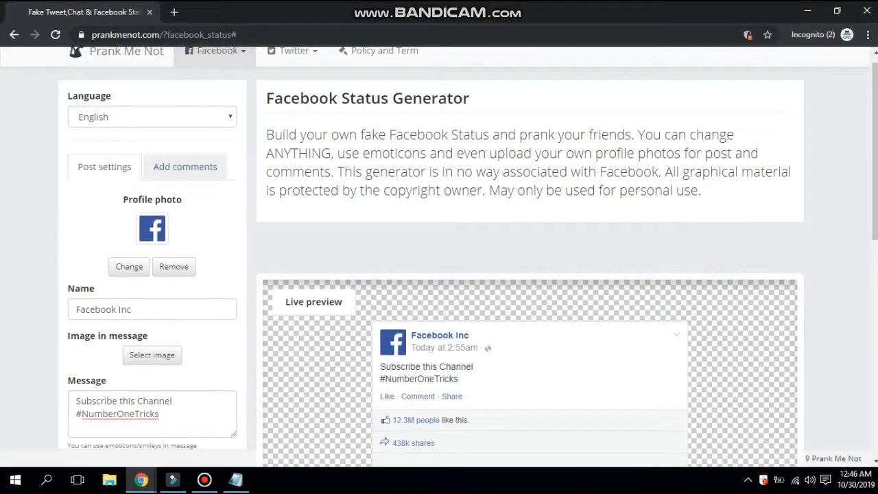
left_click(186, 167)
scroll(185, 167, "down", 2)
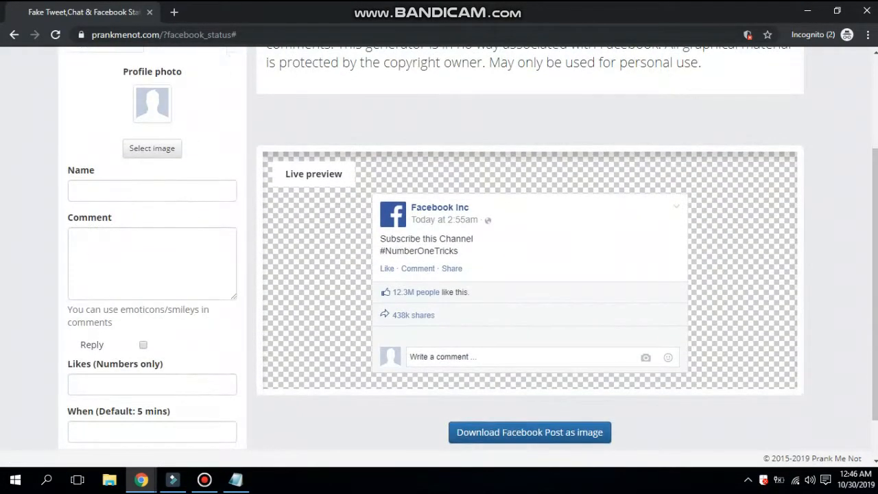
left_click(152, 191)
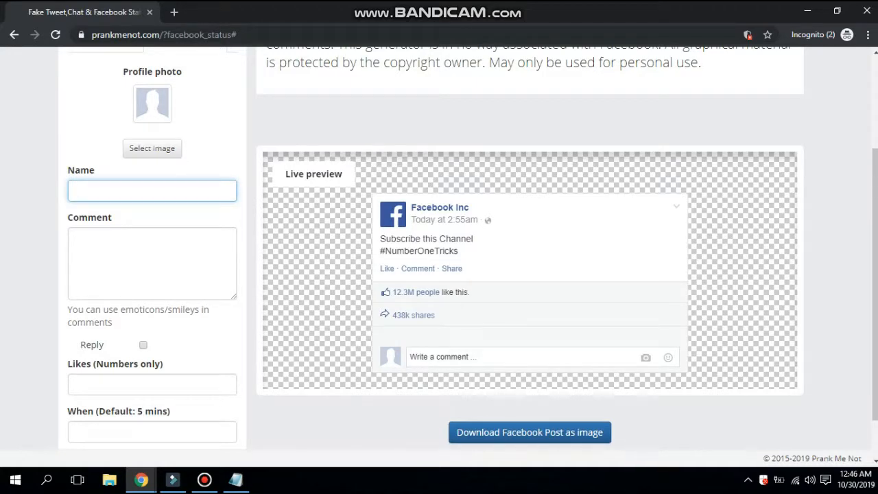
type("Ma")
type("rk Zuckerber")
key("BackSpace")
key("BackSpace")
key("BackSpace")
type("berg")
Step: Upload download.jpg from the Desktop as the commenter's profile photo
left_click(152, 148)
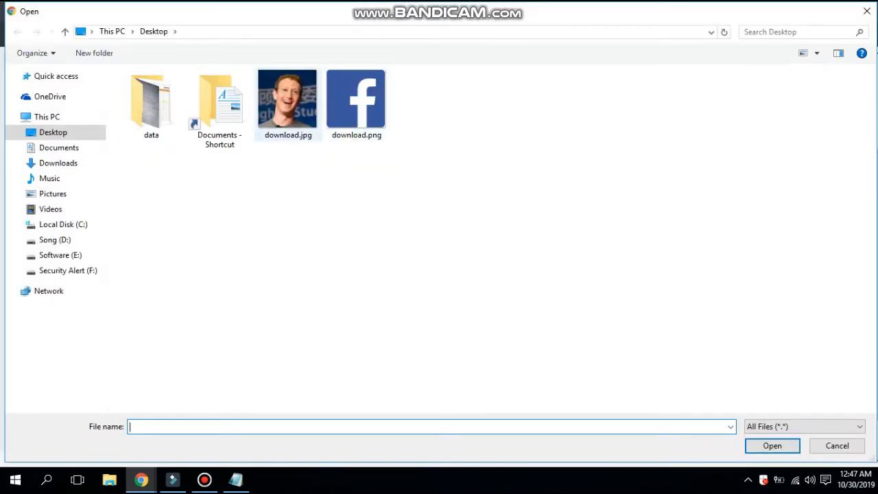
double_click(288, 100)
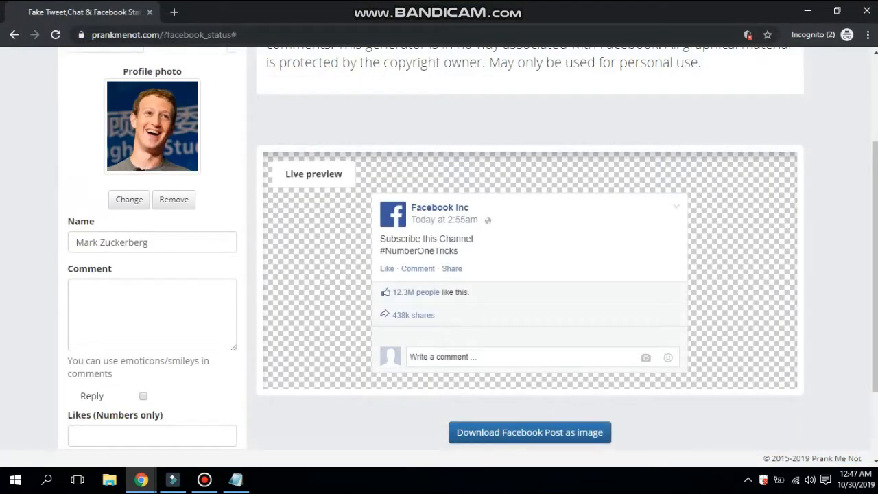
left_click(150, 242)
Step: Write "best Channel <3" as the comment's text
left_click(149, 305)
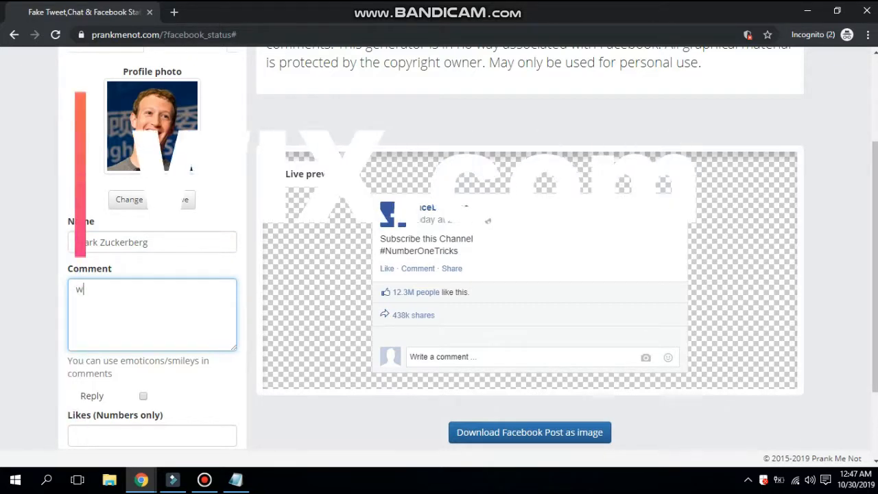
type("best")
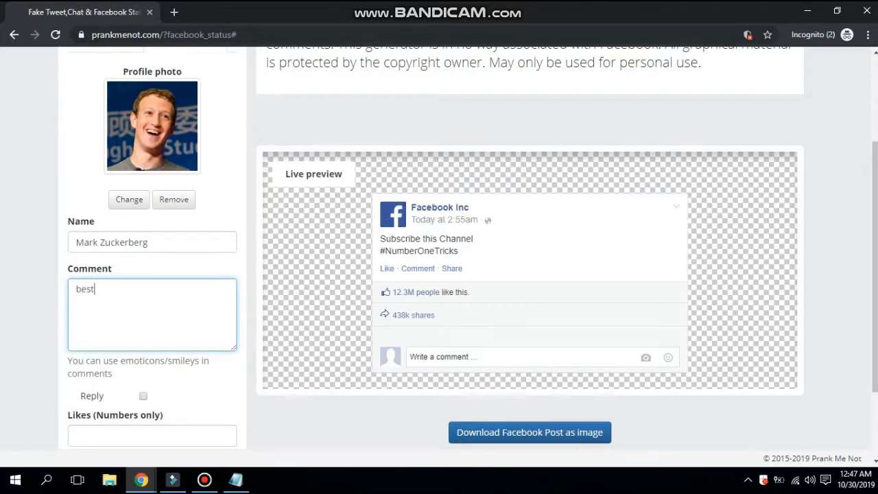
type(" Channel <3")
Step: Set the comment's likes to "765M"
scroll(472, 248, "down", 3)
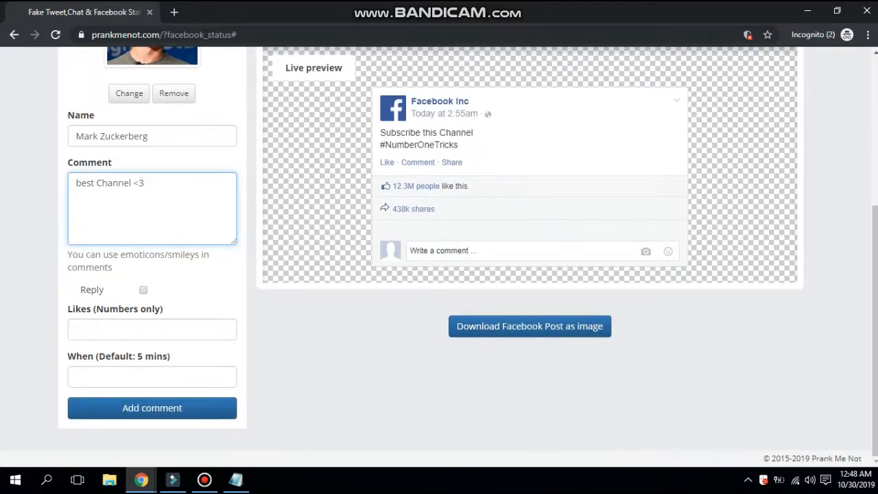
left_click(152, 330)
type("123")
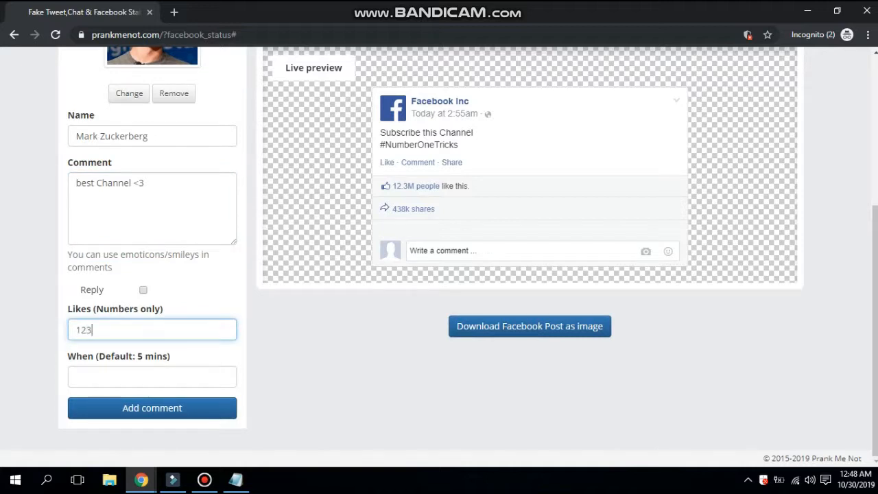
key("ctrl+a")
type("7654")
key("BackSpace")
type("M Likes")
key("ctrl+shift+Left")
key("BackSpace")
key("BackSpace")
key("Tab")
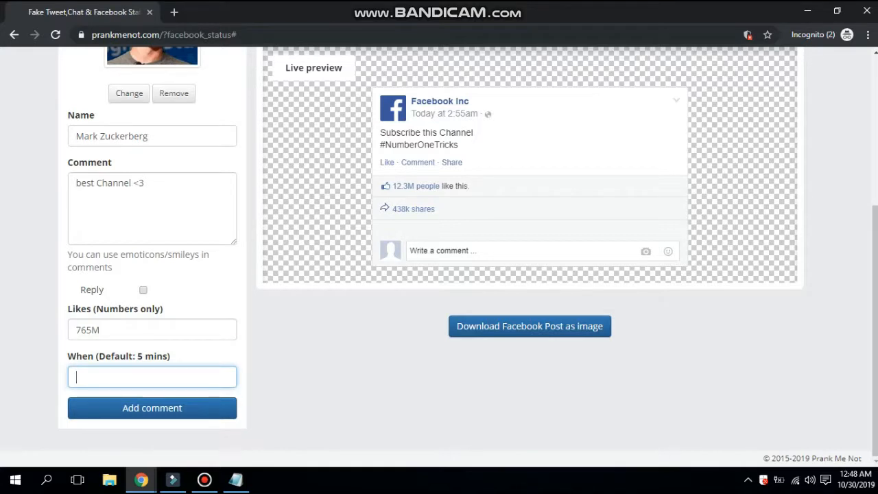
Step: Set the comment's time to "6" and add the comment to the post
type("6")
key("Tab")
key("Return")
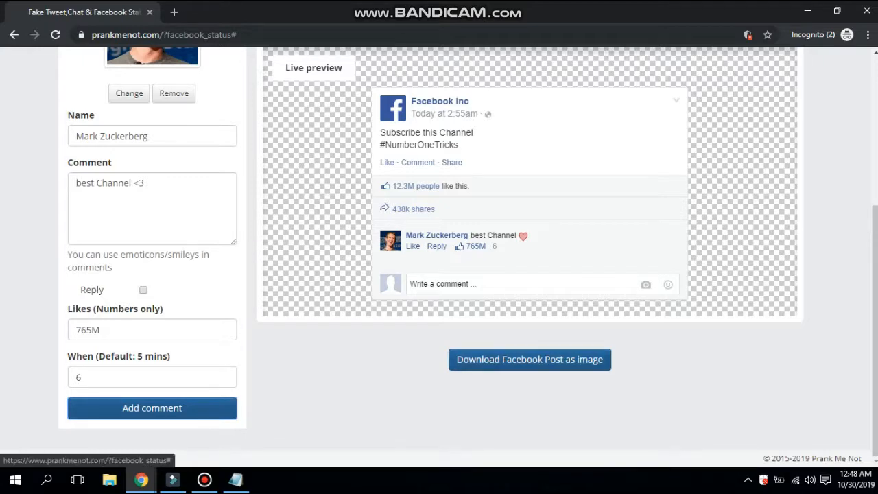
Step: Generate the finished Facebook post as an image and save it as a PNG file on the Desktop
left_click(530, 359)
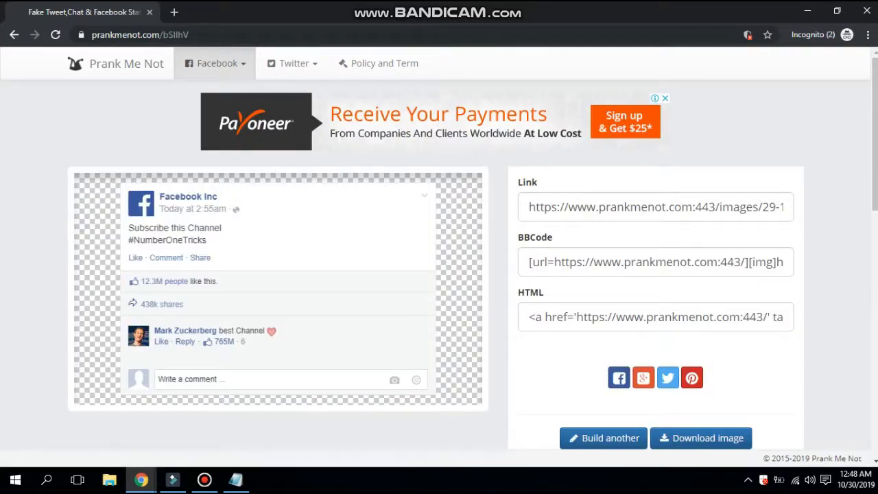
right_click(277, 250)
left_click(316, 274)
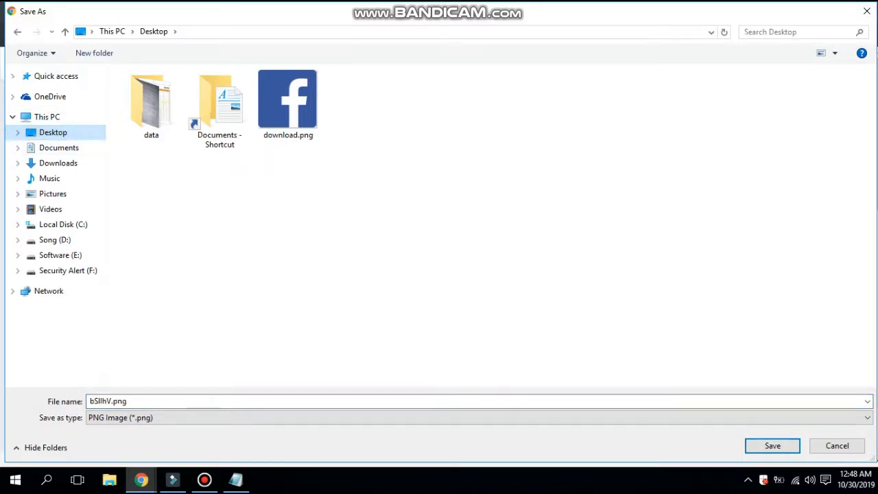
key("Return")
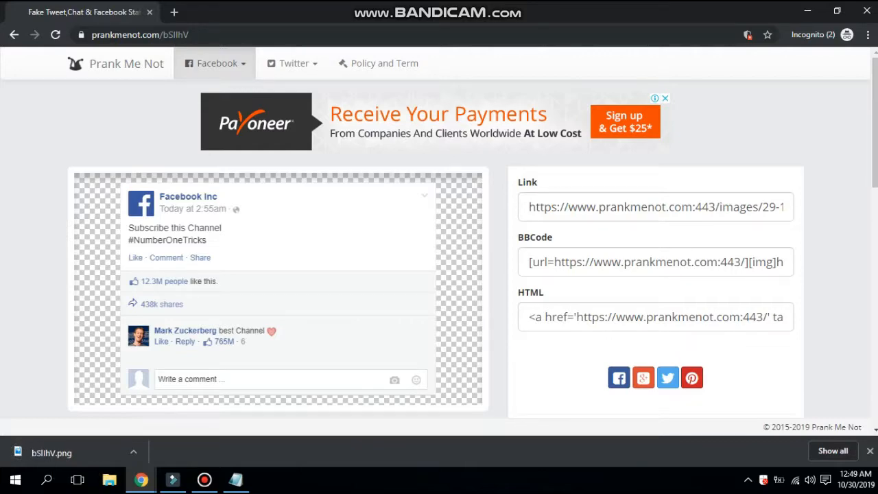
Step: Open the saved post image from the desktop and examine it up close in Photos
key("super+d")
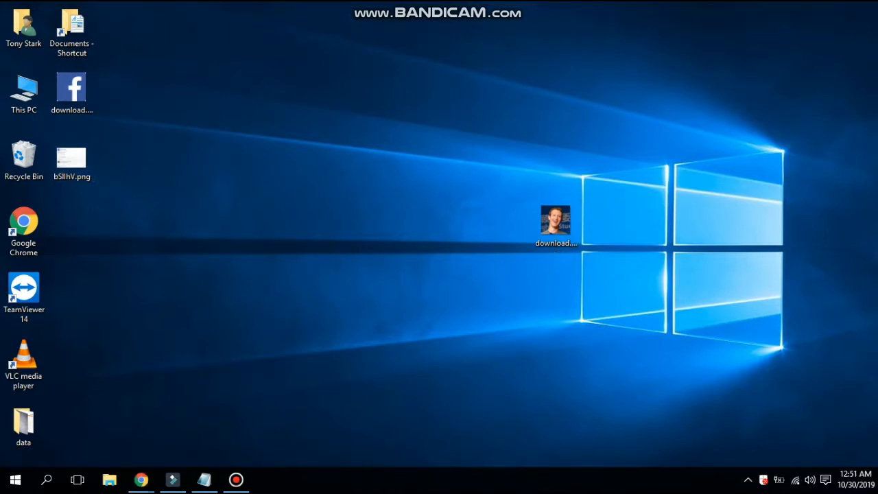
right_click(232, 274)
mouse_move(274, 283)
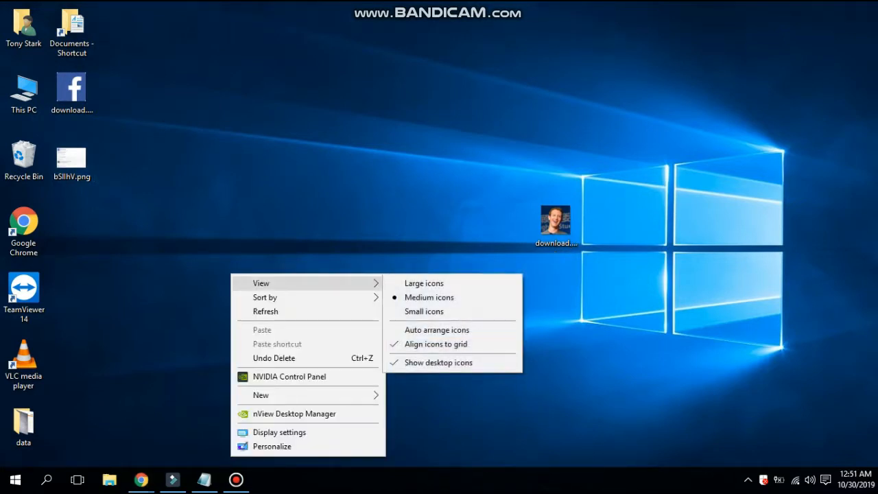
left_click(265, 311)
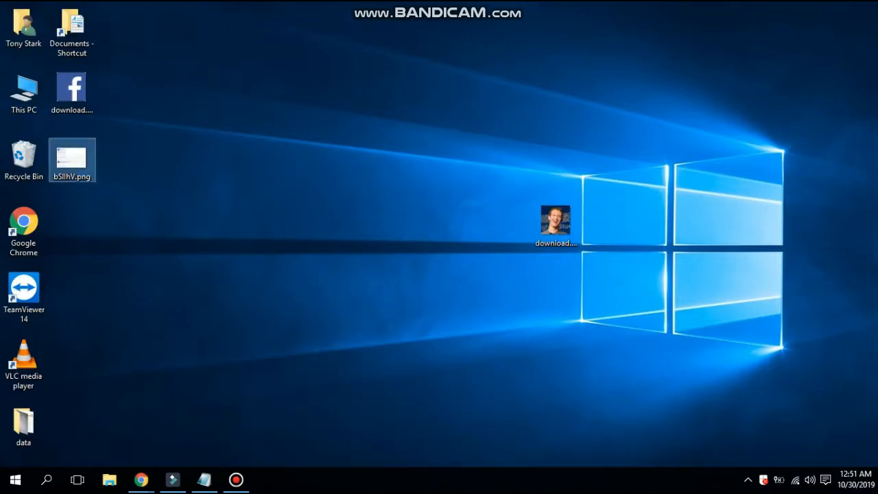
double_click(72, 160)
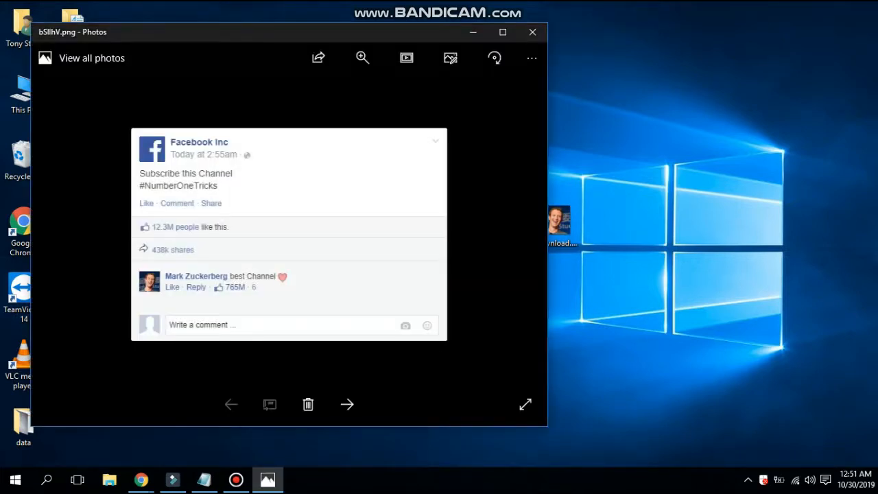
scroll(289, 234, "up", 4)
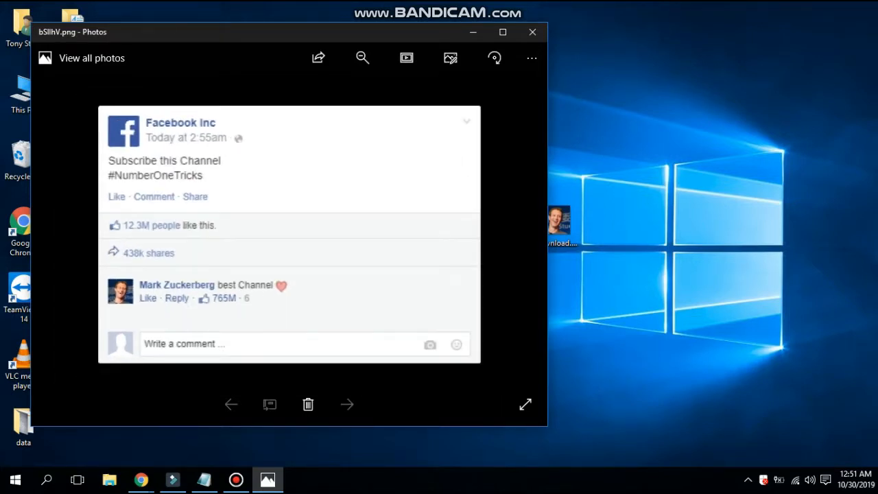
scroll(289, 234, "up", 1)
scroll(289, 234, "down", 4)
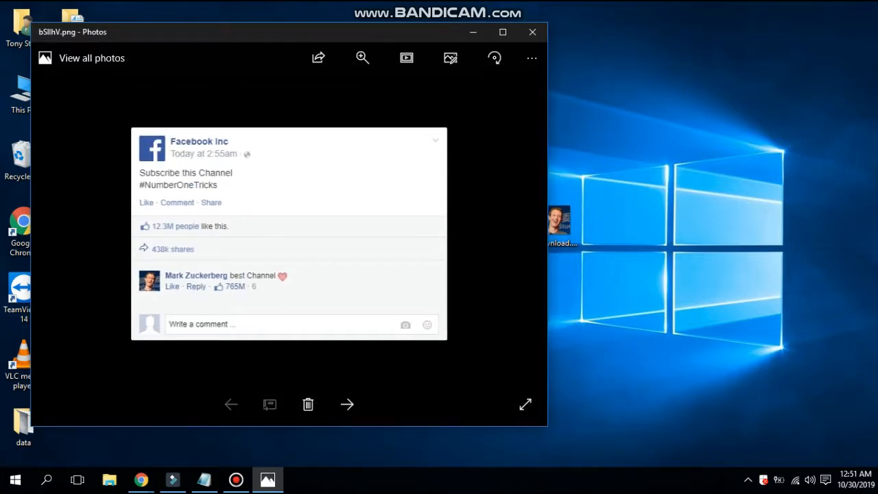
Step: Switch to the untitled Notepad note and replace all its text with "Thanks For Watching :)"
left_click(204, 480)
key("ctrl+a")
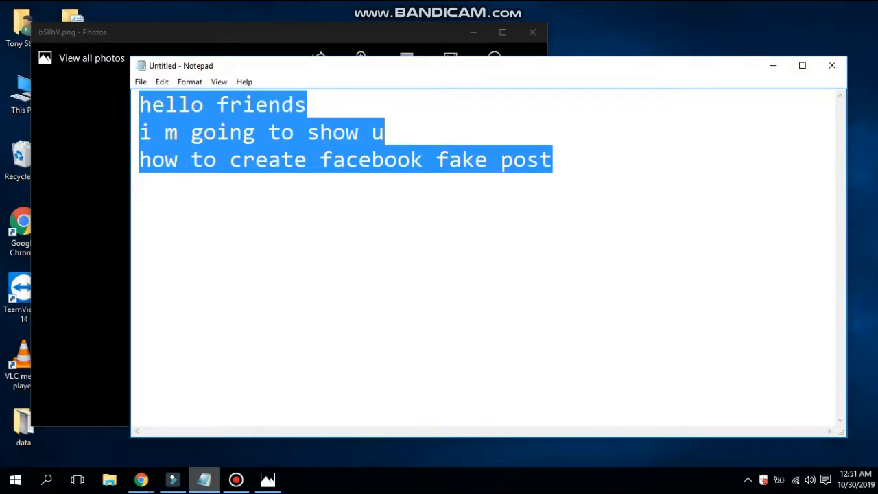
type("Than")
key("BackSpace")
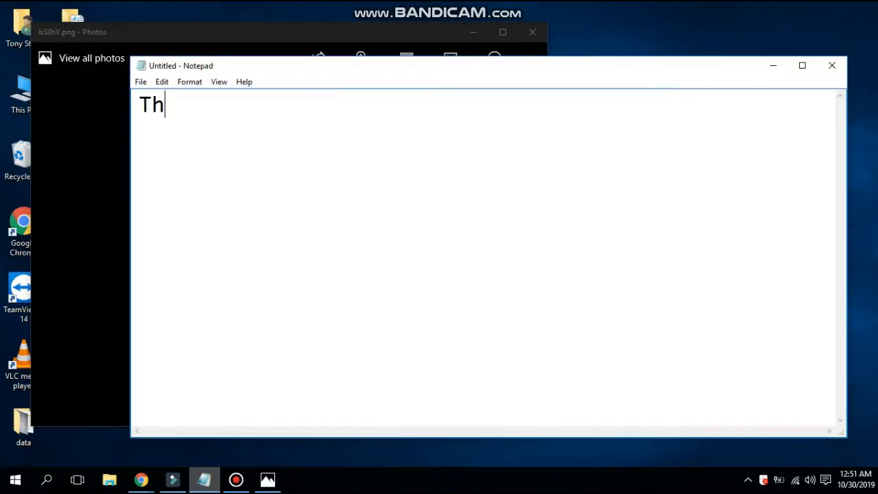
type("anks For Wa")
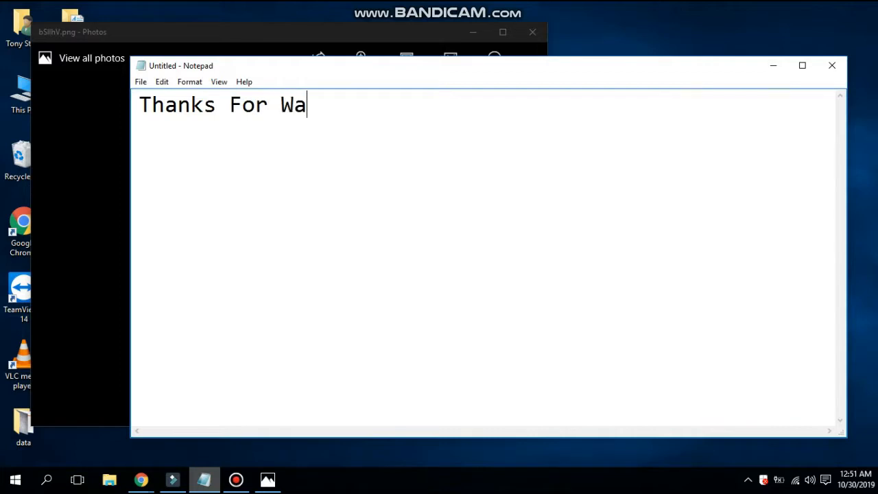
type("tching ")
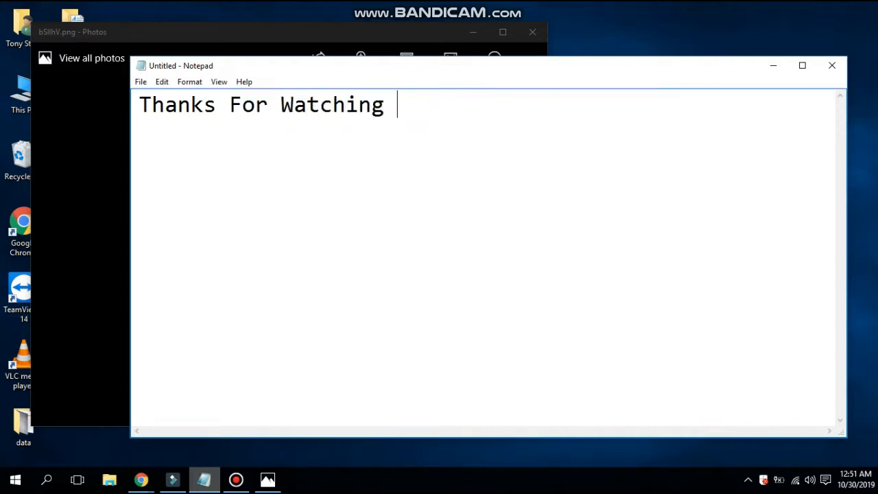
type(":)")
Step: Add a second line to the note reading "Subscribe My Channel"
key("Return")
type("Cu")
key("BackSpace")
type("S")
key("BackSpace")
key("BackSpace")
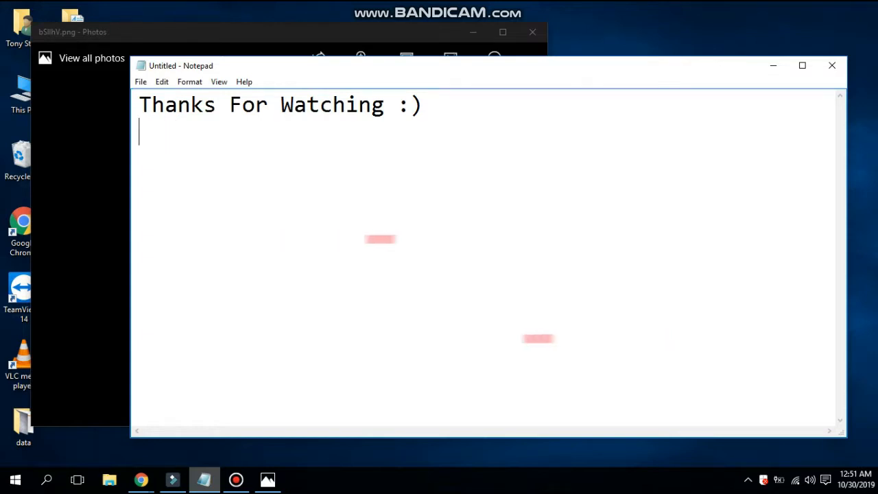
type("Subc")
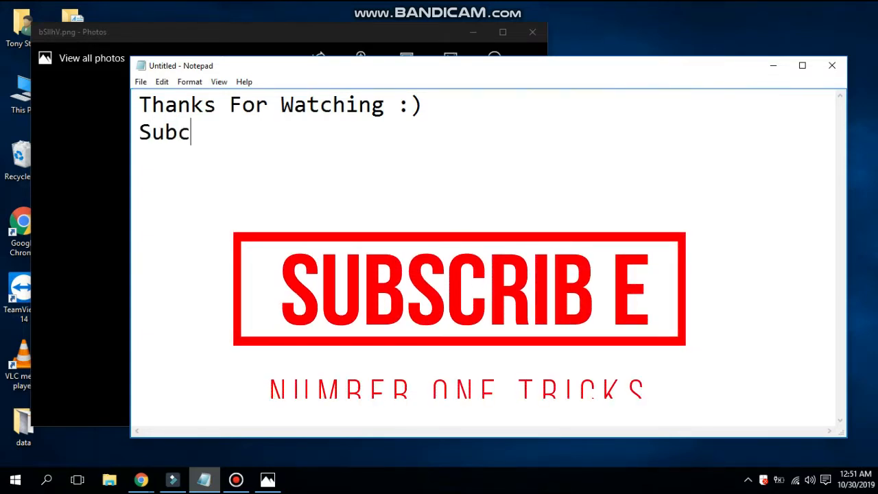
key("BackSpace")
type("scr")
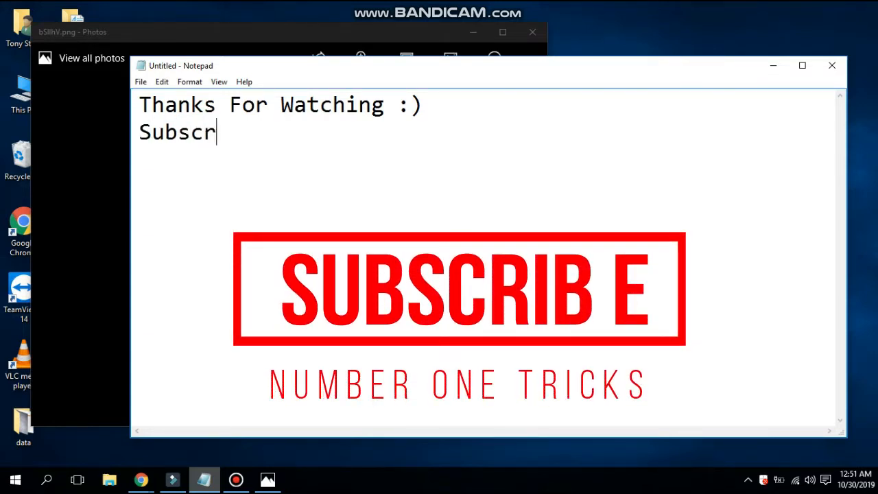
type("ibe M")
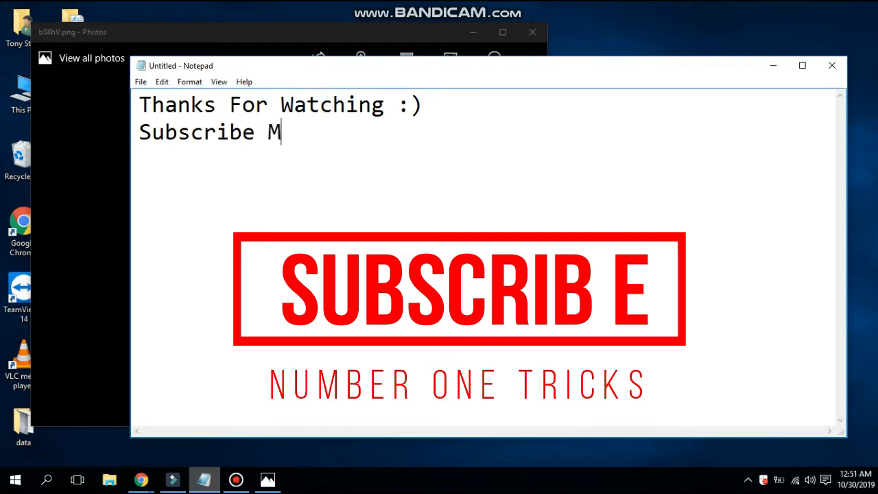
type("y Chan")
key("BackSpace")
type("annel")
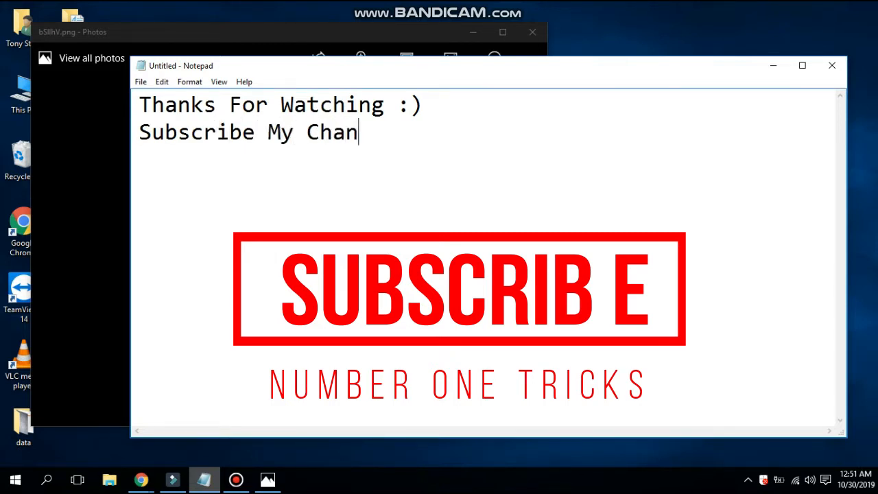